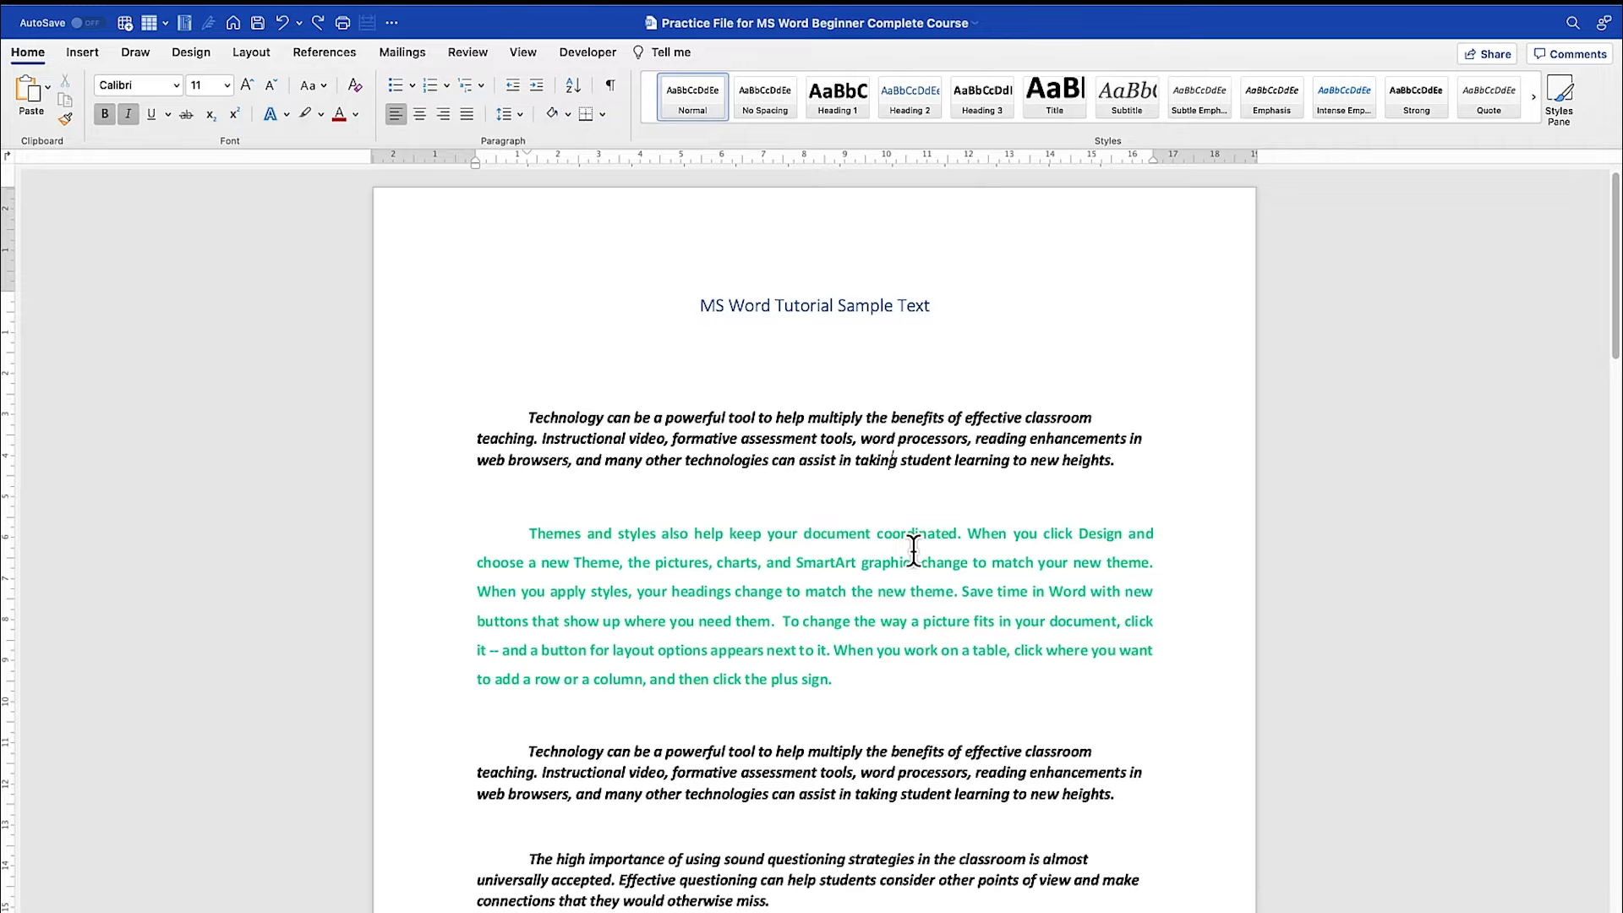
Examine the practice document for occurrences of the term "word" in its paragraphs, highlighting a few of them.
scroll(843, 541, down, 15)
scroll(844, 583, down, 13)
scroll(844, 583, up, 20)
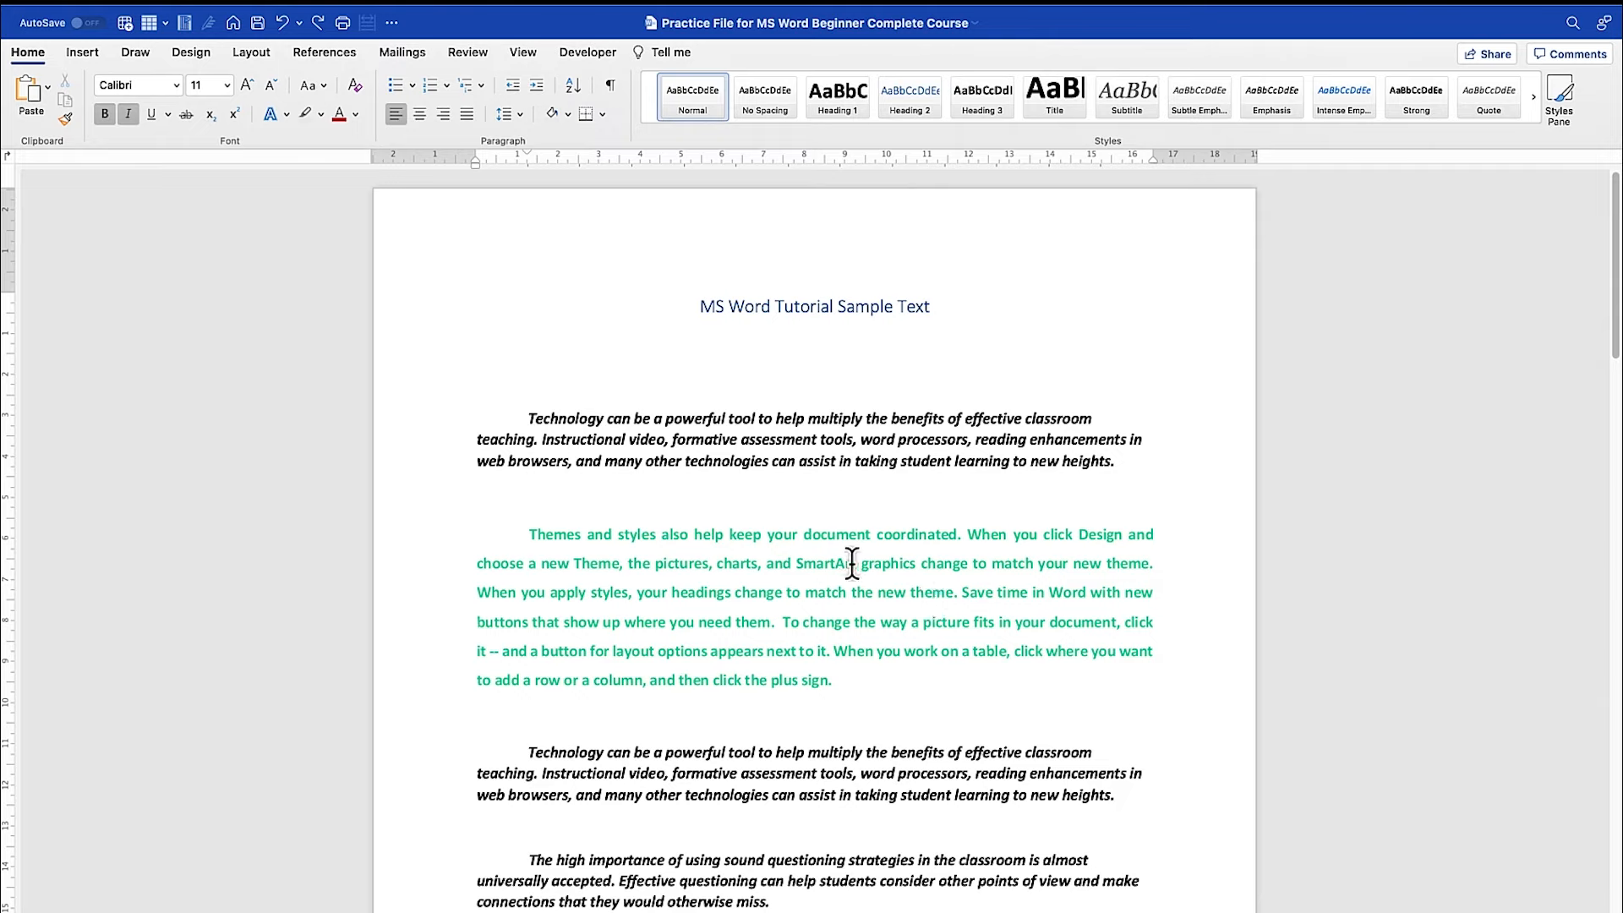
drag(1050, 592, 1086, 592)
scroll(930, 735, down, 1)
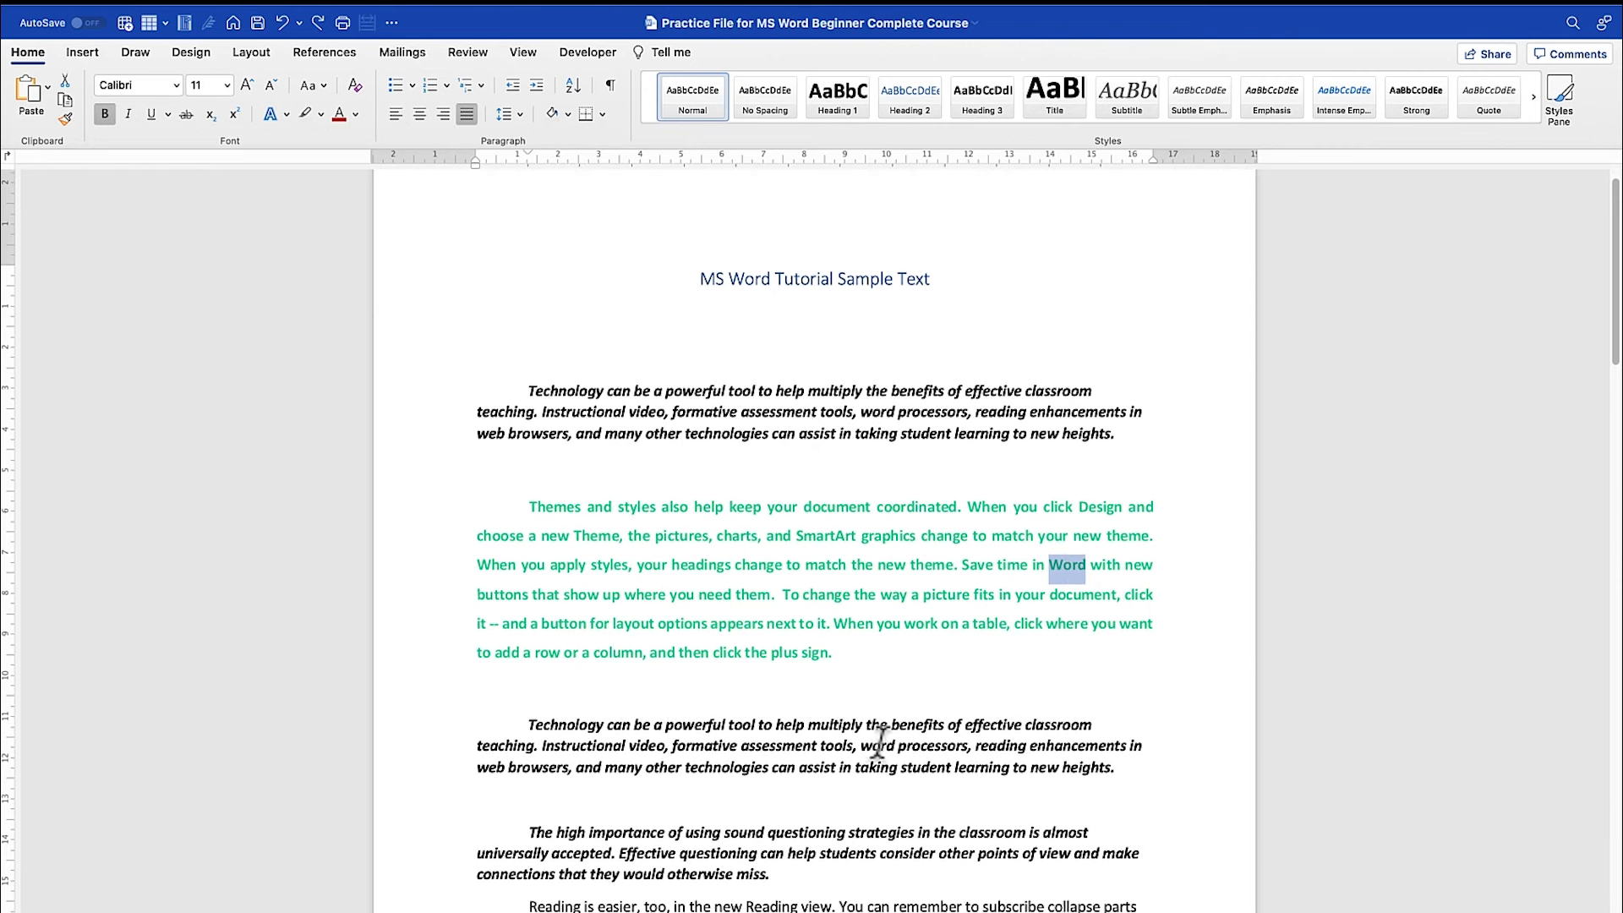
double_click(879, 745)
scroll(764, 701, down, 5)
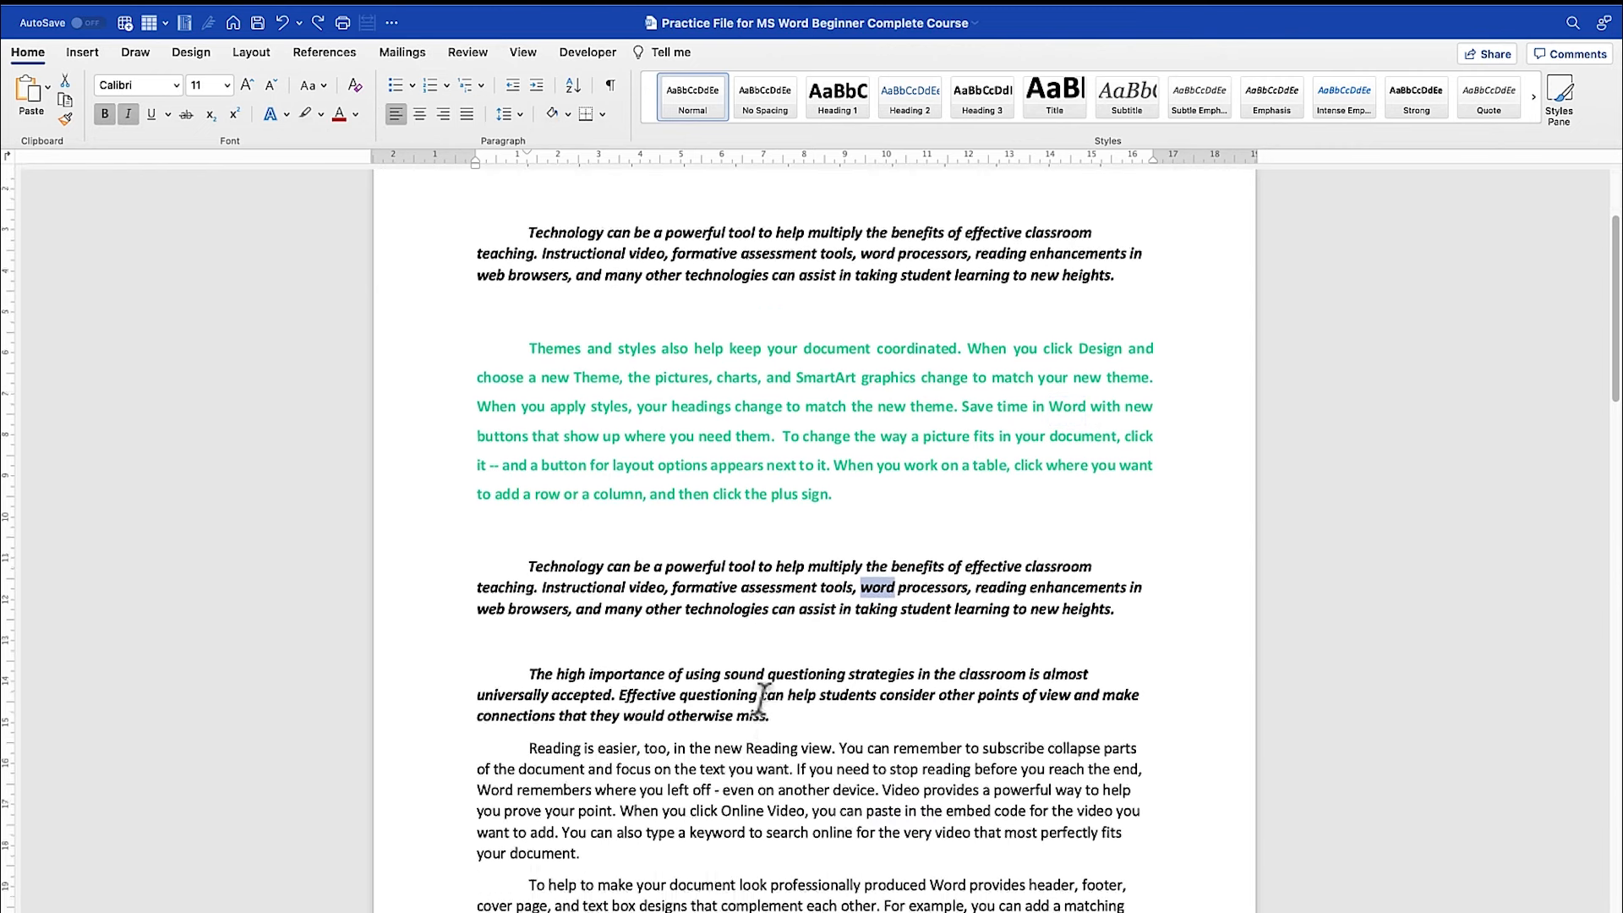
scroll(763, 701, down, 15)
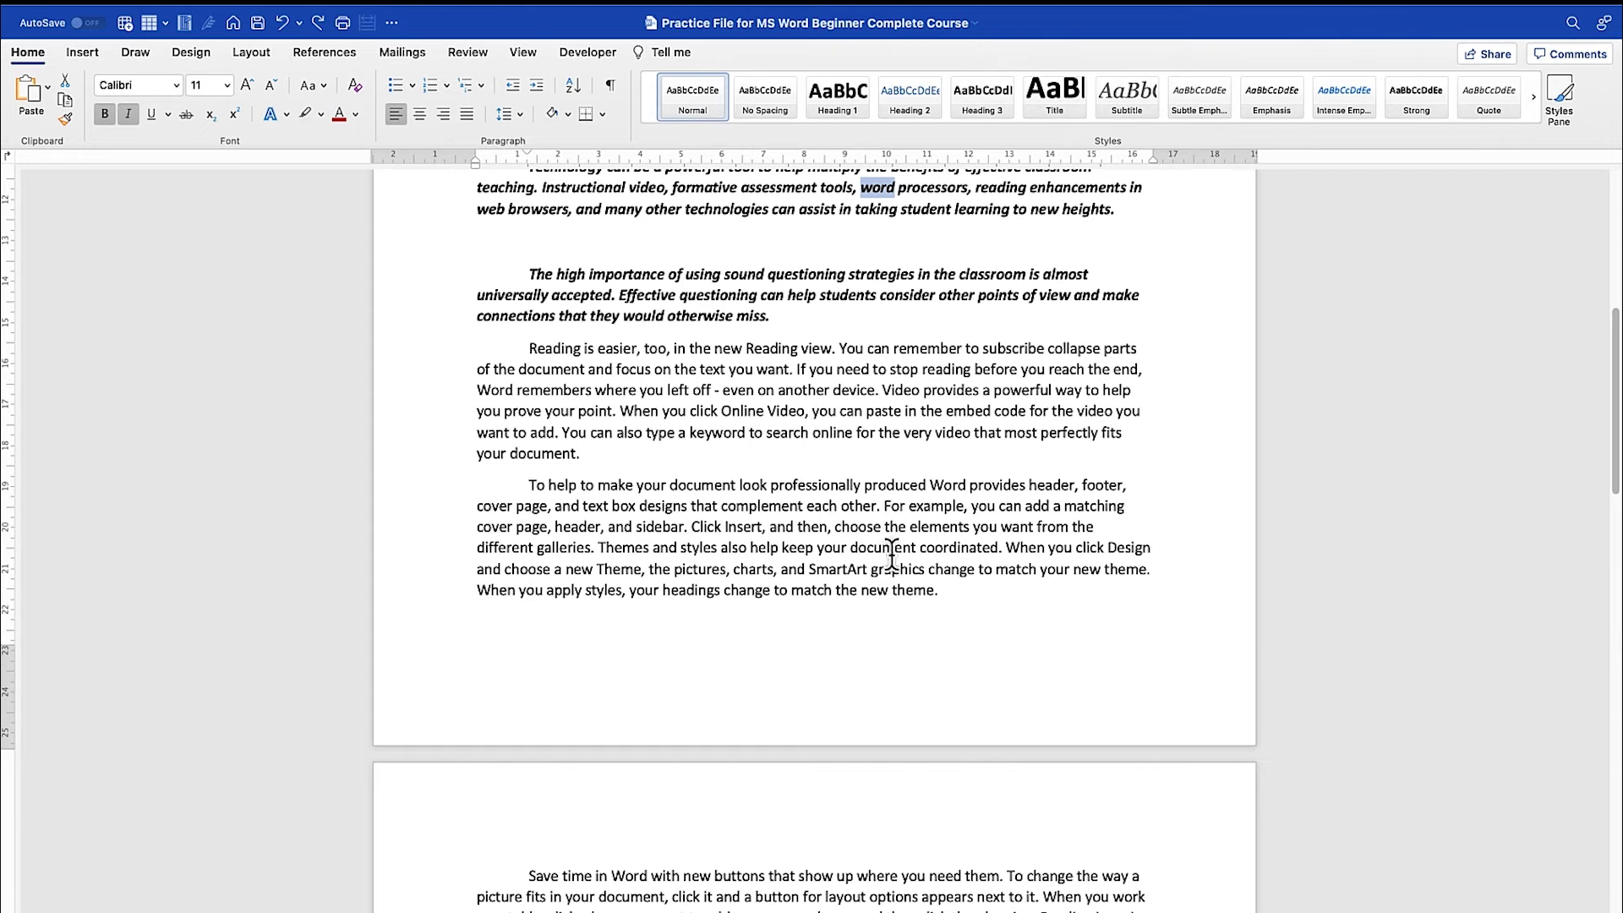
double_click(945, 485)
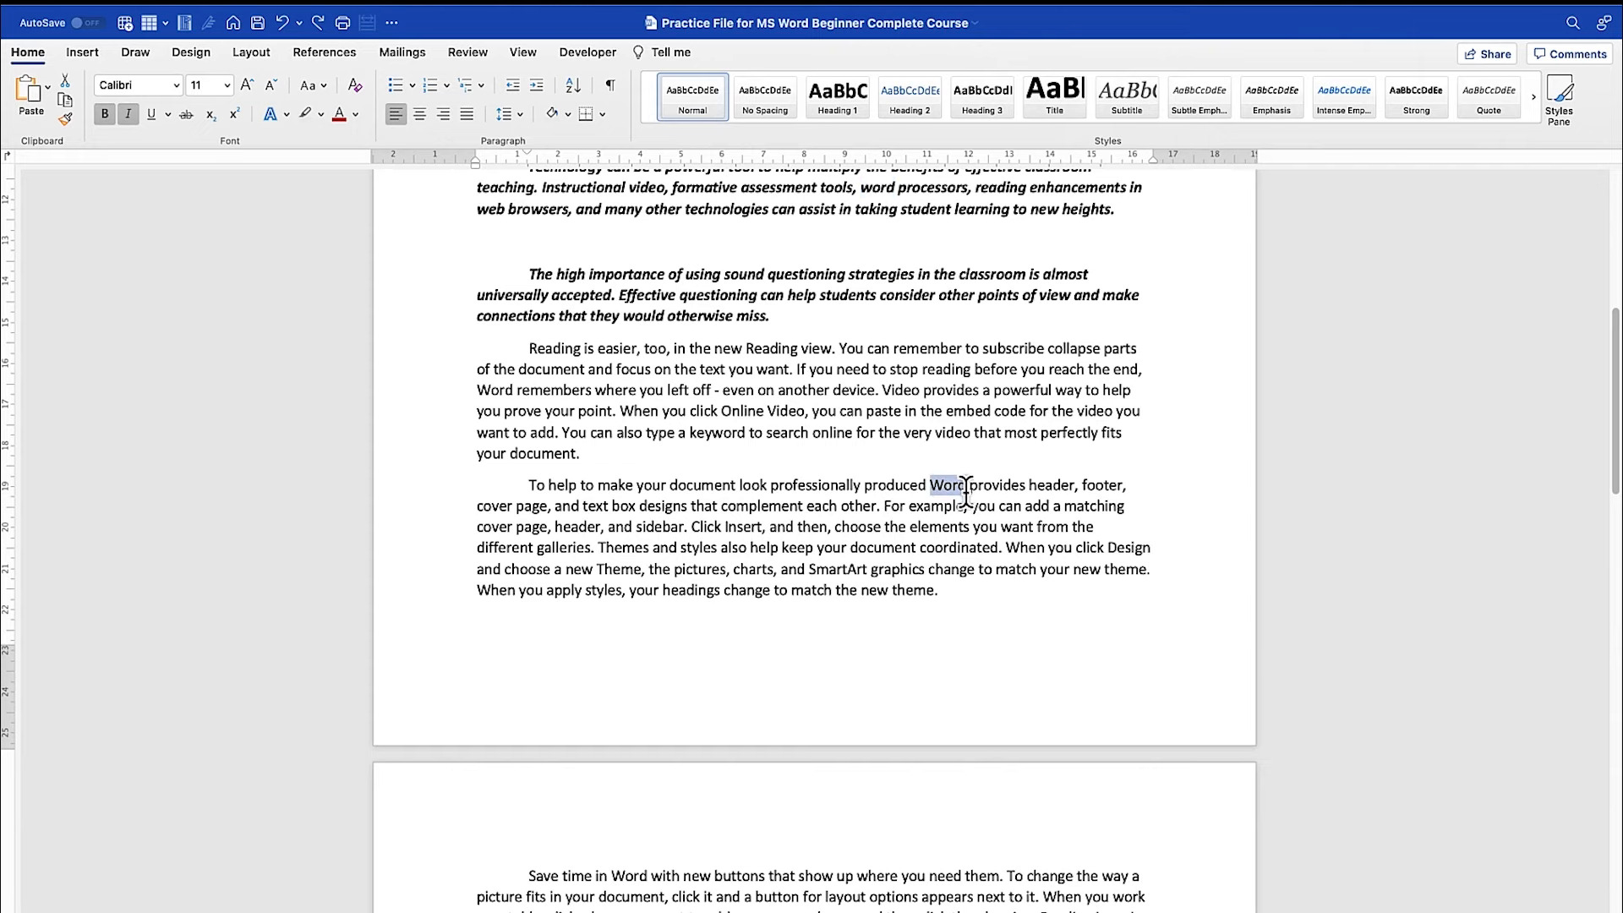
scroll(924, 530, up, 15)
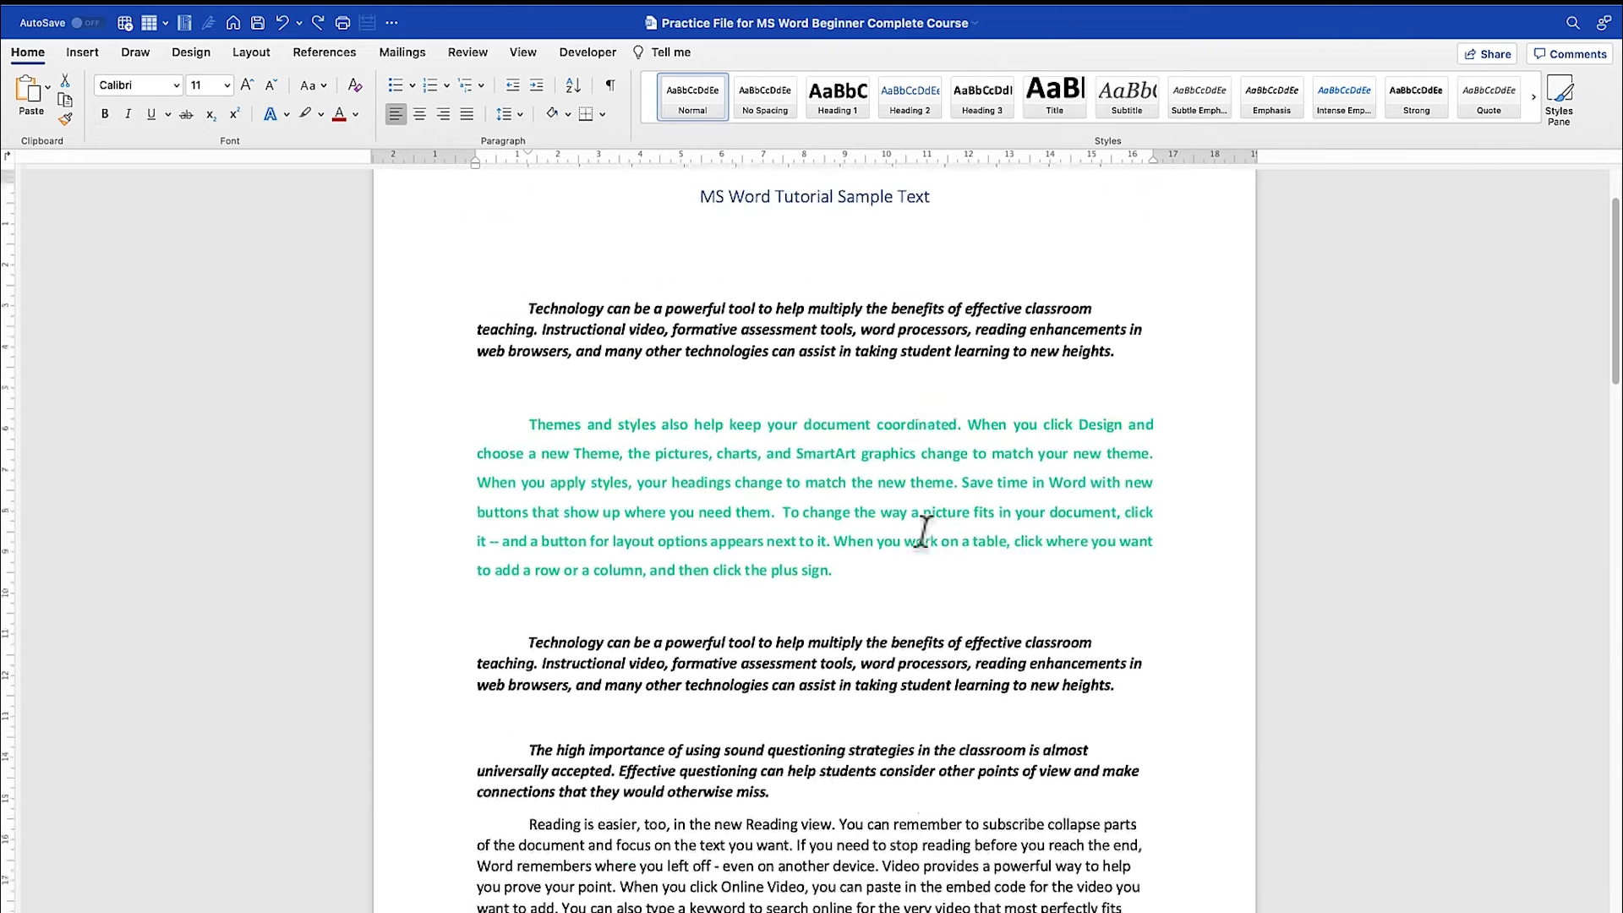
scroll(924, 530, up, 4)
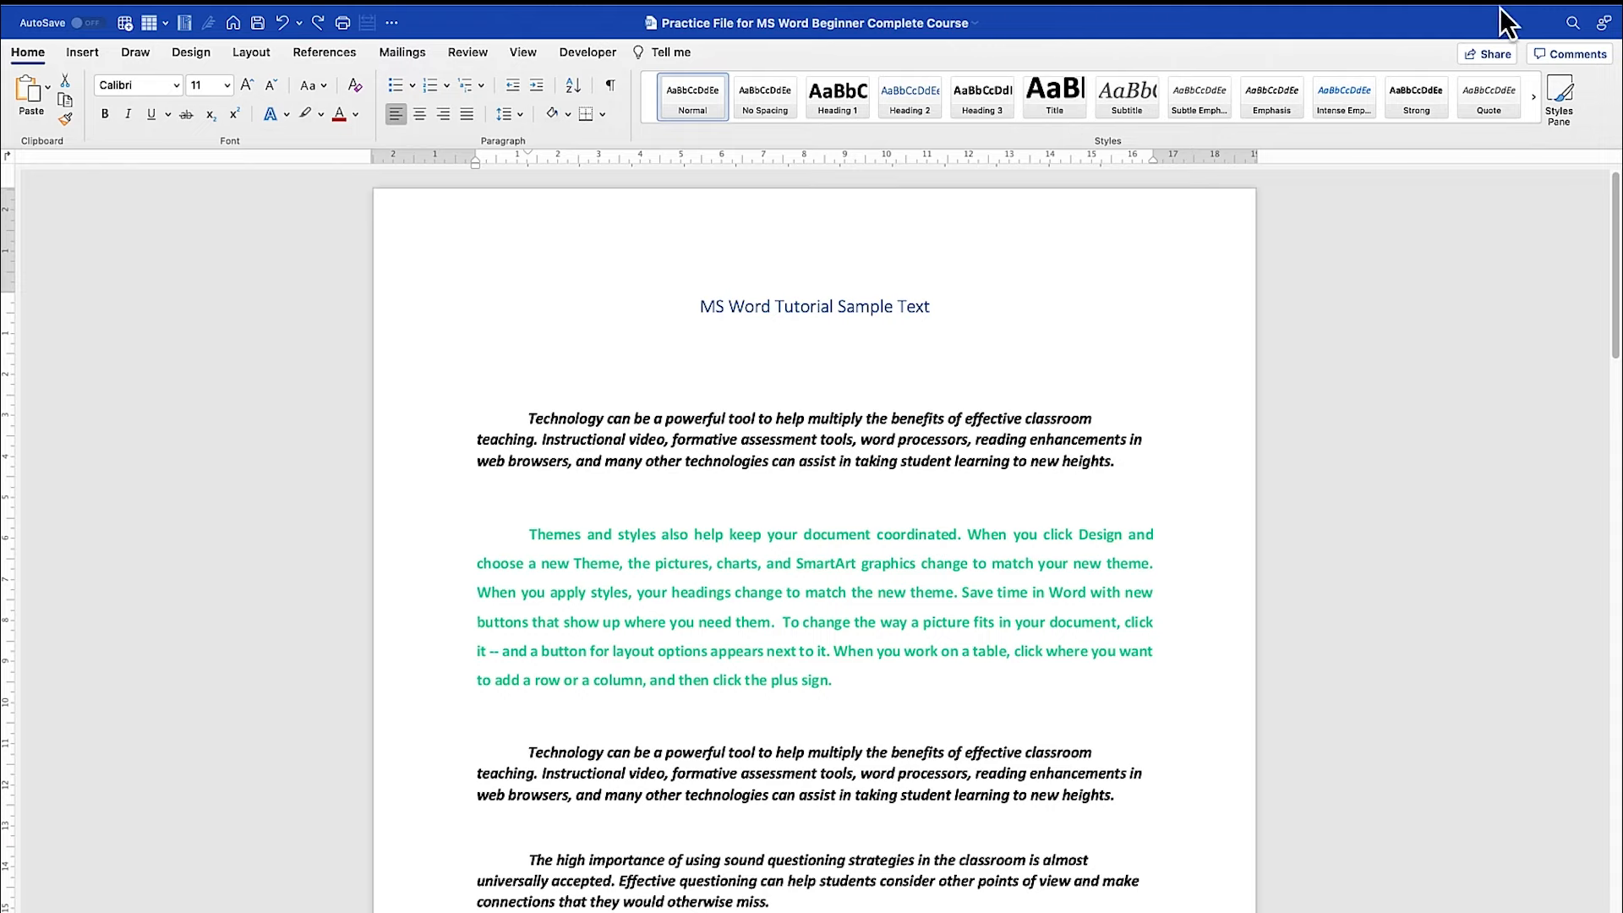
Open the advanced Find and Replace dialog for the document.
click(1573, 26)
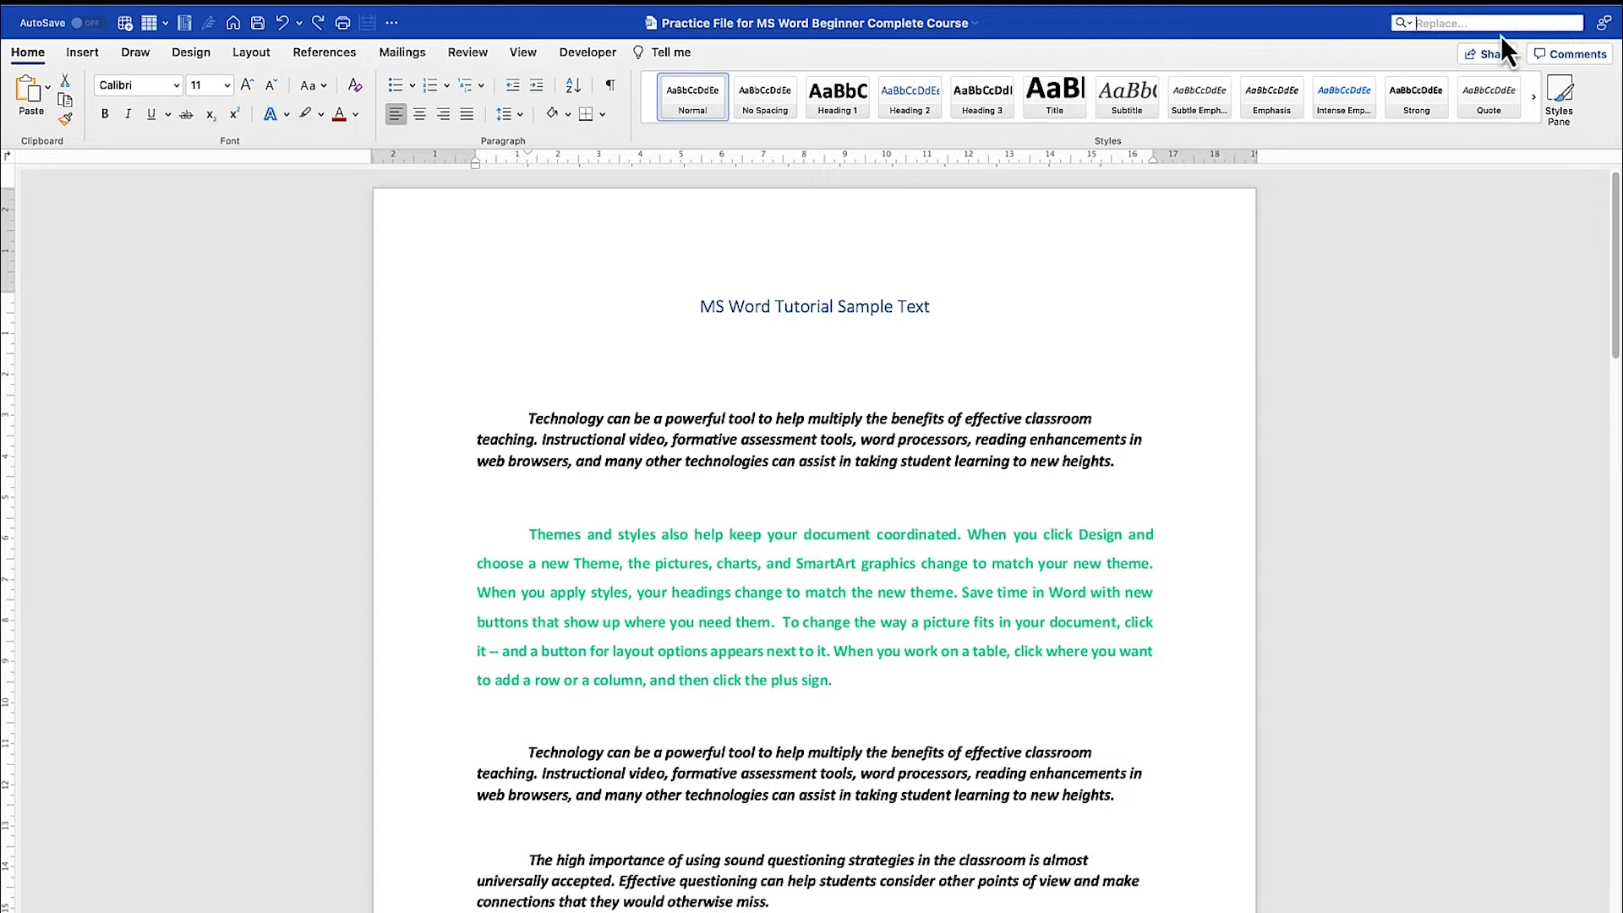
click(1410, 27)
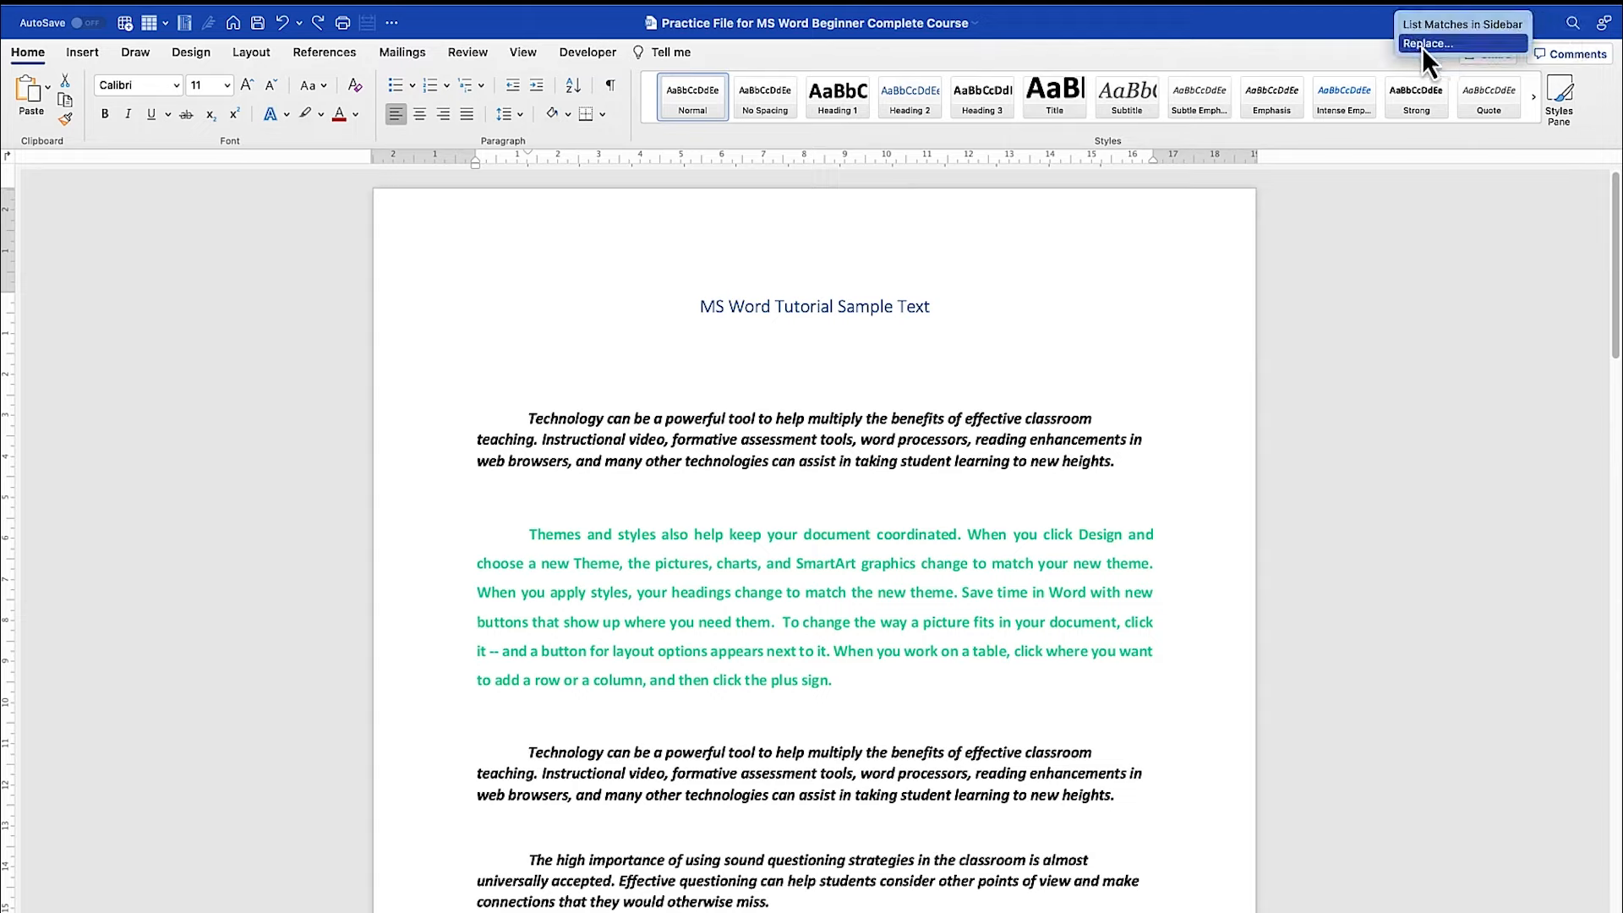
click(1428, 44)
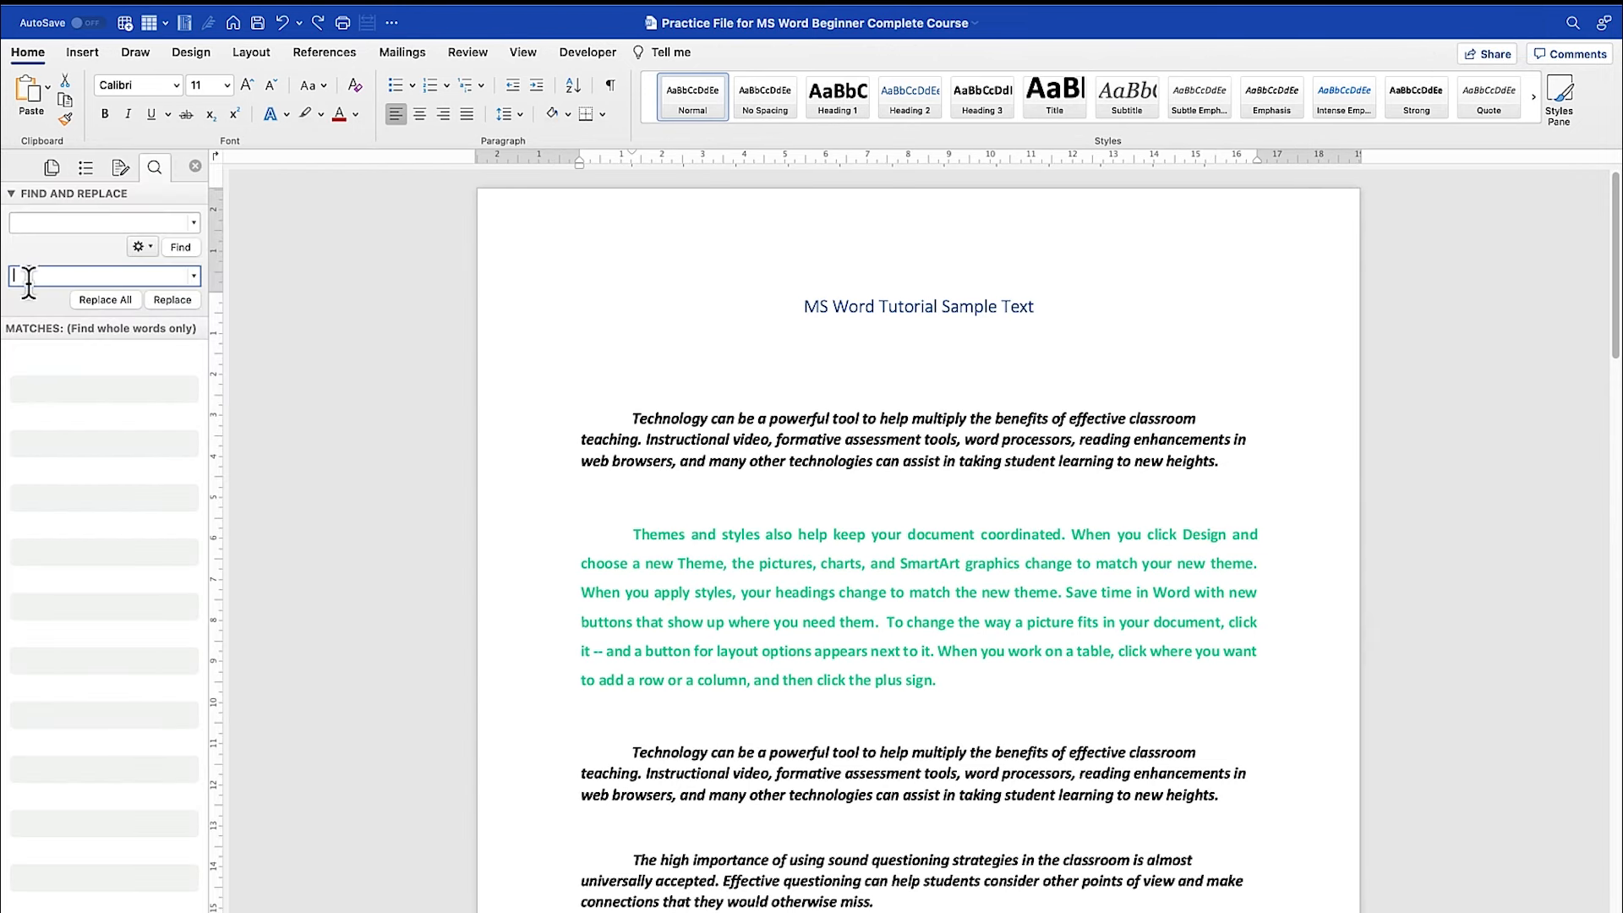
click(73, 221)
click(77, 276)
click(147, 248)
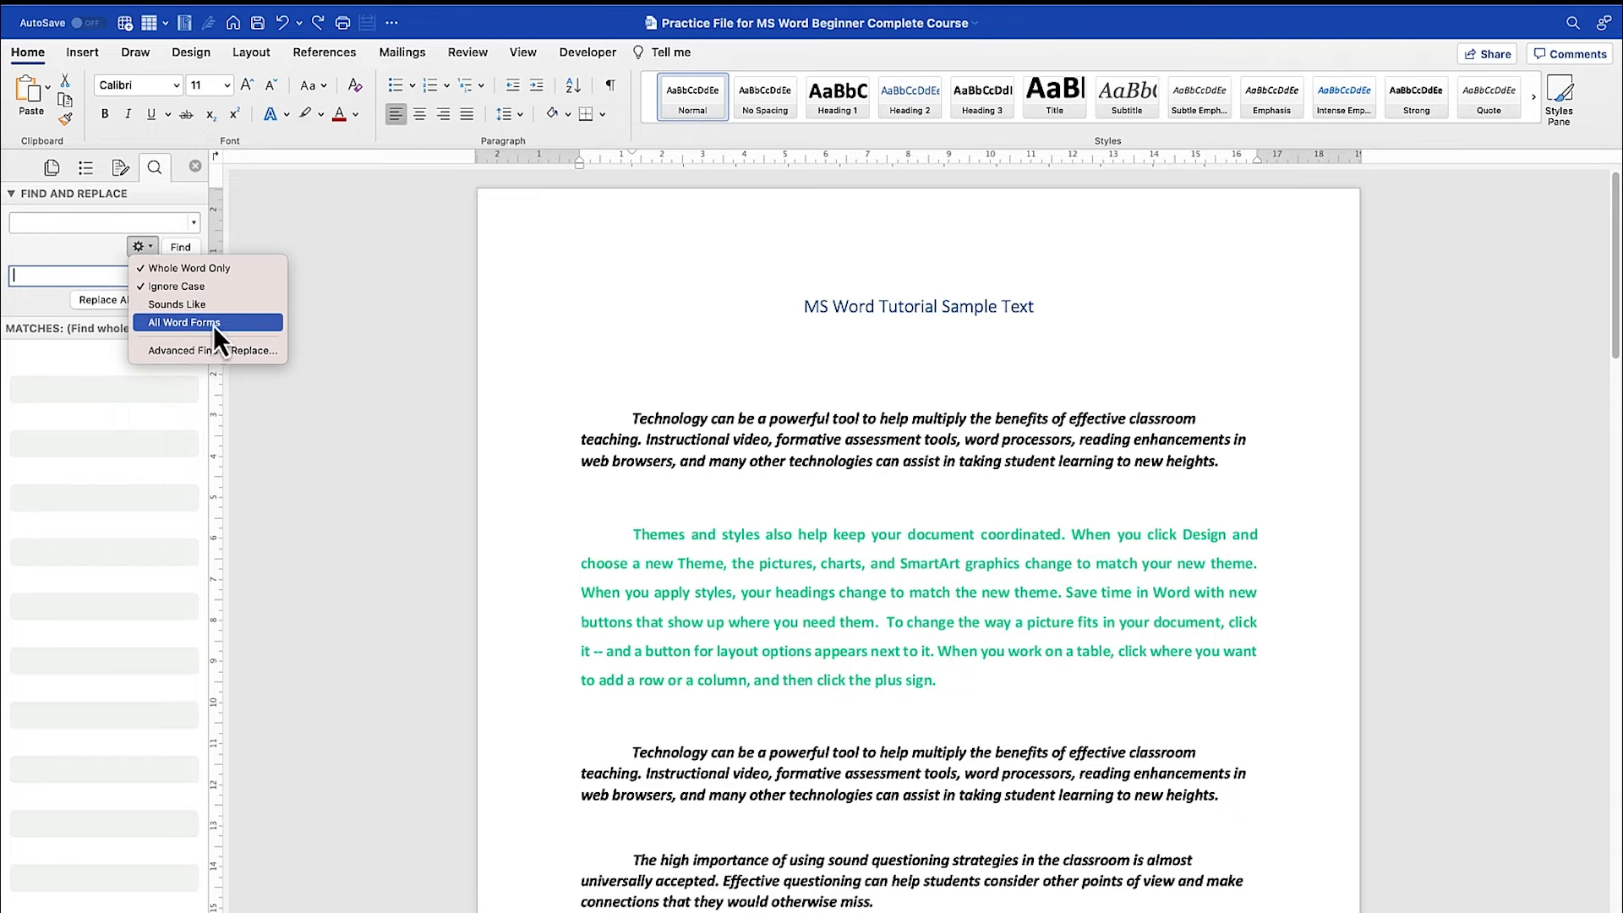
click(178, 355)
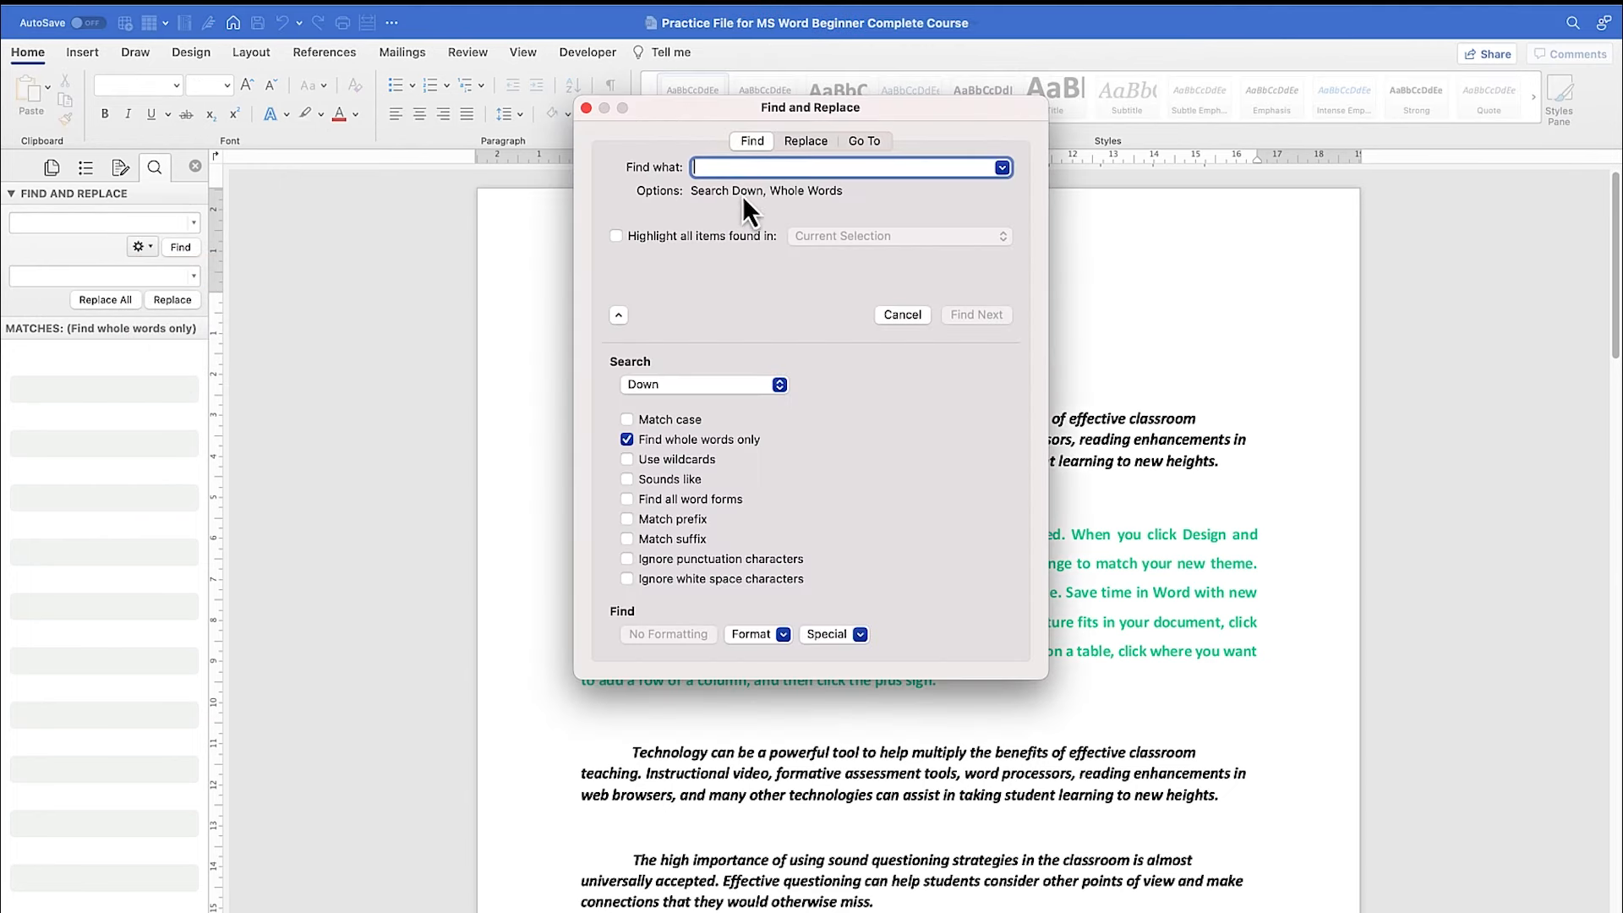
Switch the dialog to replacing text, collapse its extra options, and enter "word" as the search term.
click(806, 148)
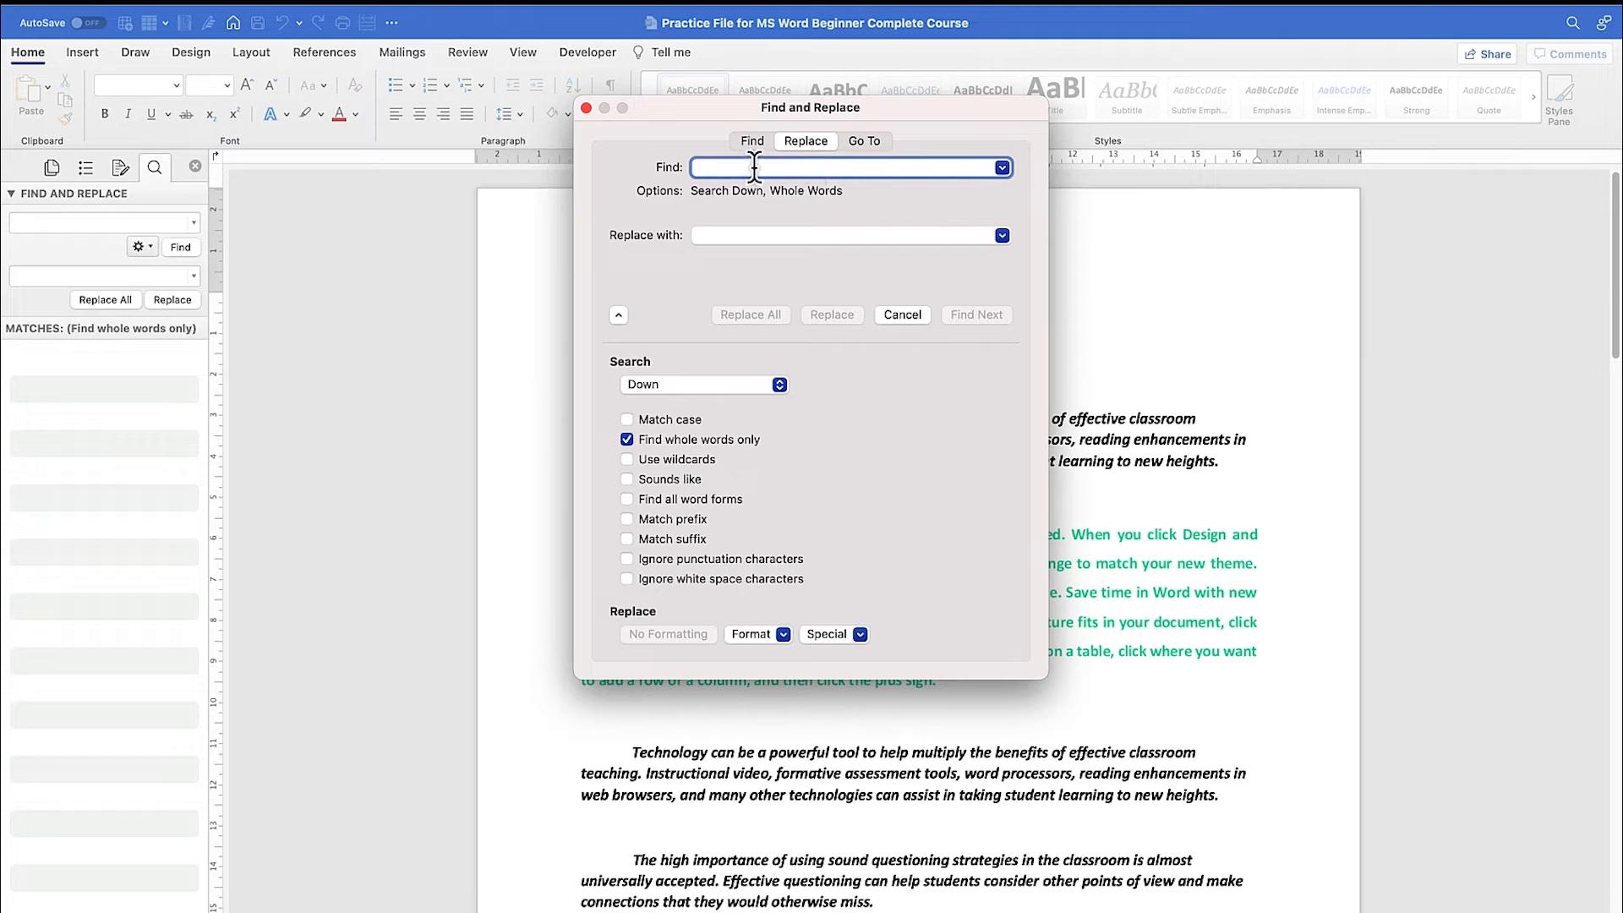
click(618, 316)
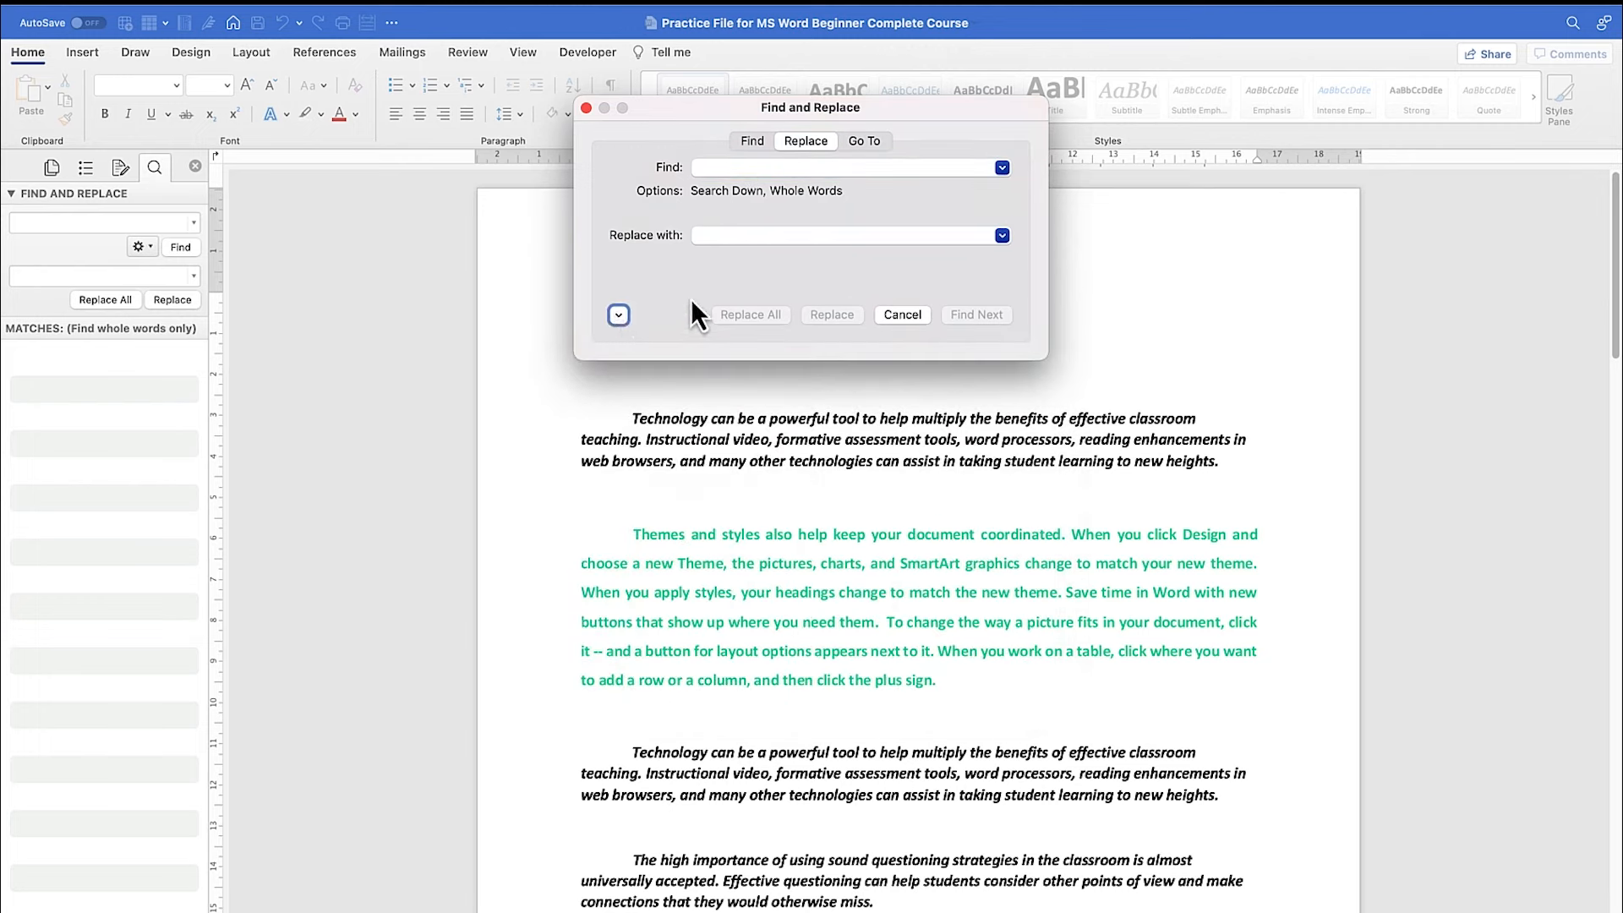
click(743, 170)
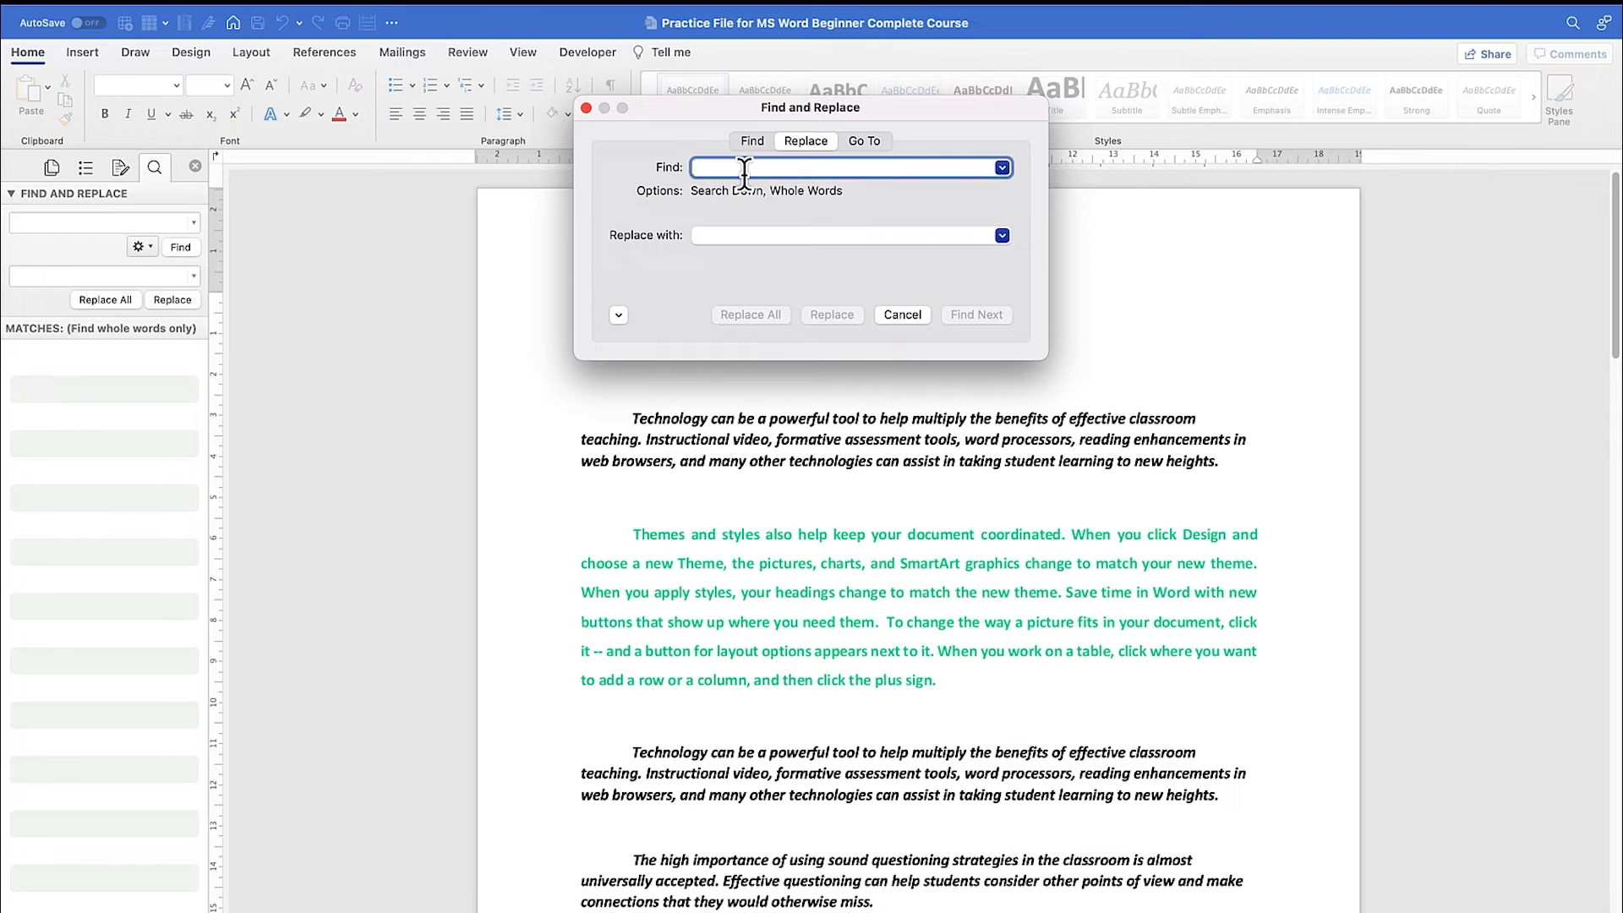
text(word)
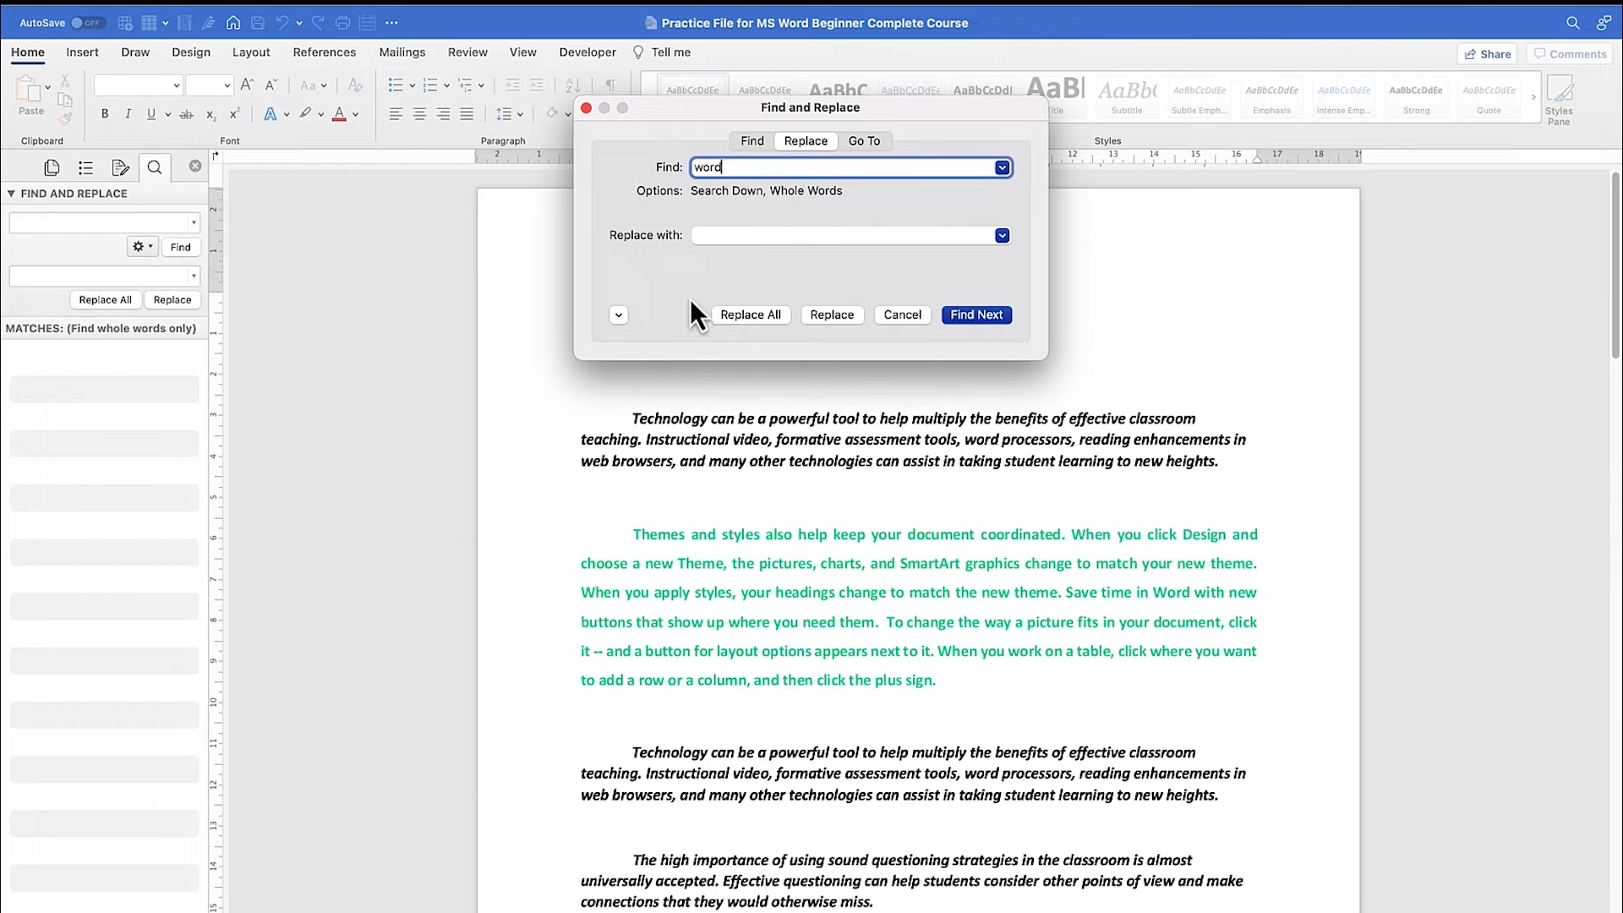
Turn on case matching and search the document for "word" until the search ends.
click(619, 315)
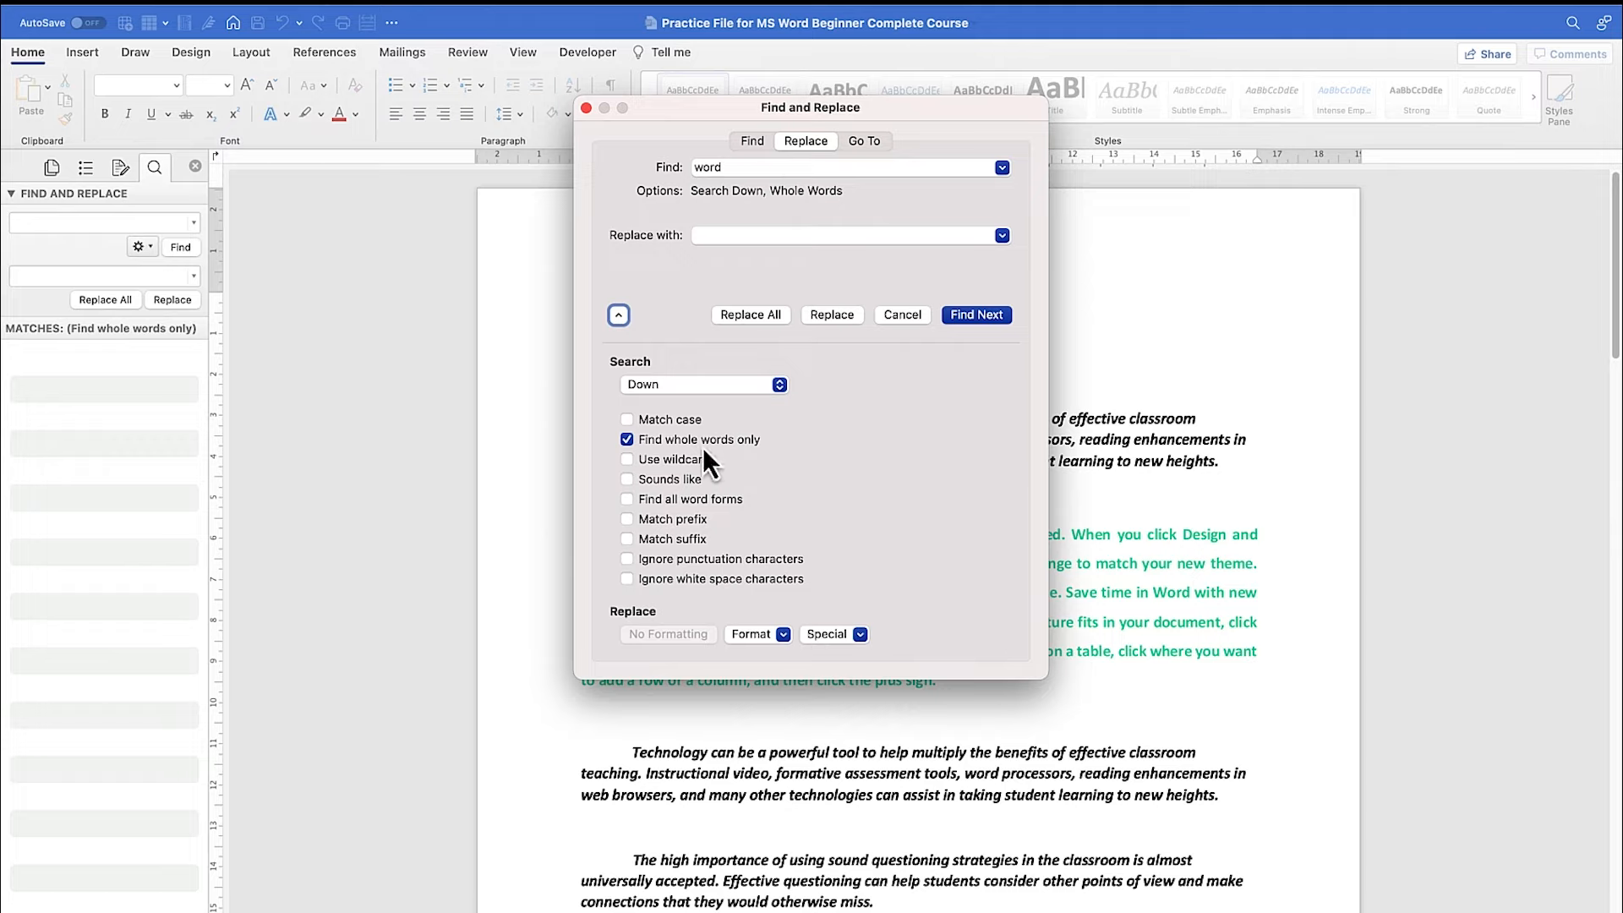
click(627, 419)
click(737, 167)
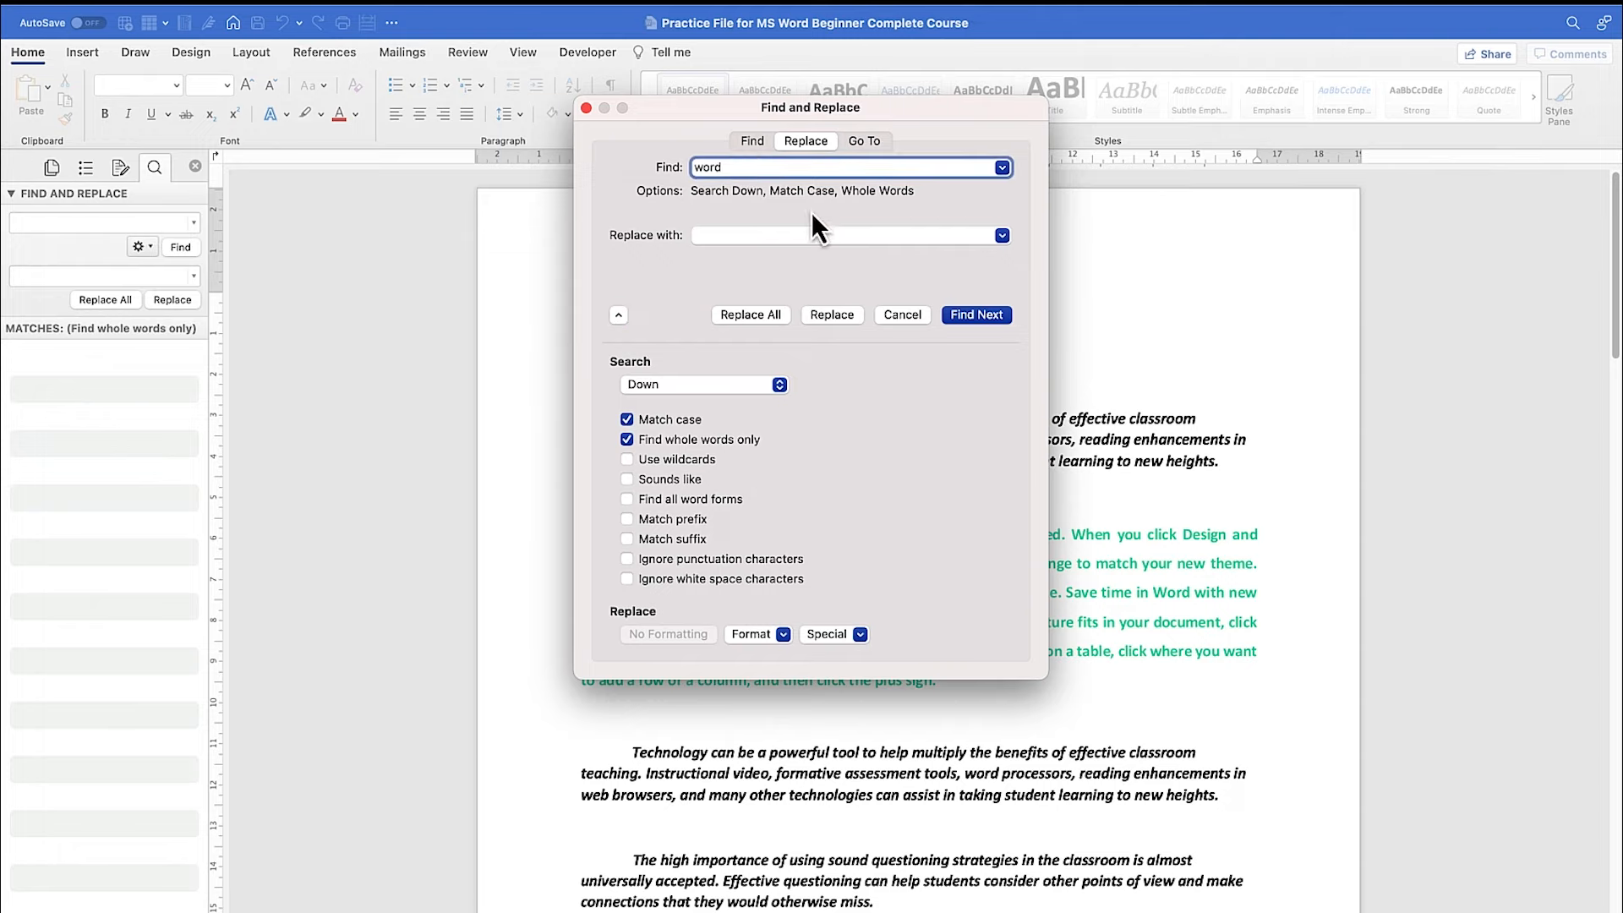
key(Return)
drag(861, 230, 899, 338)
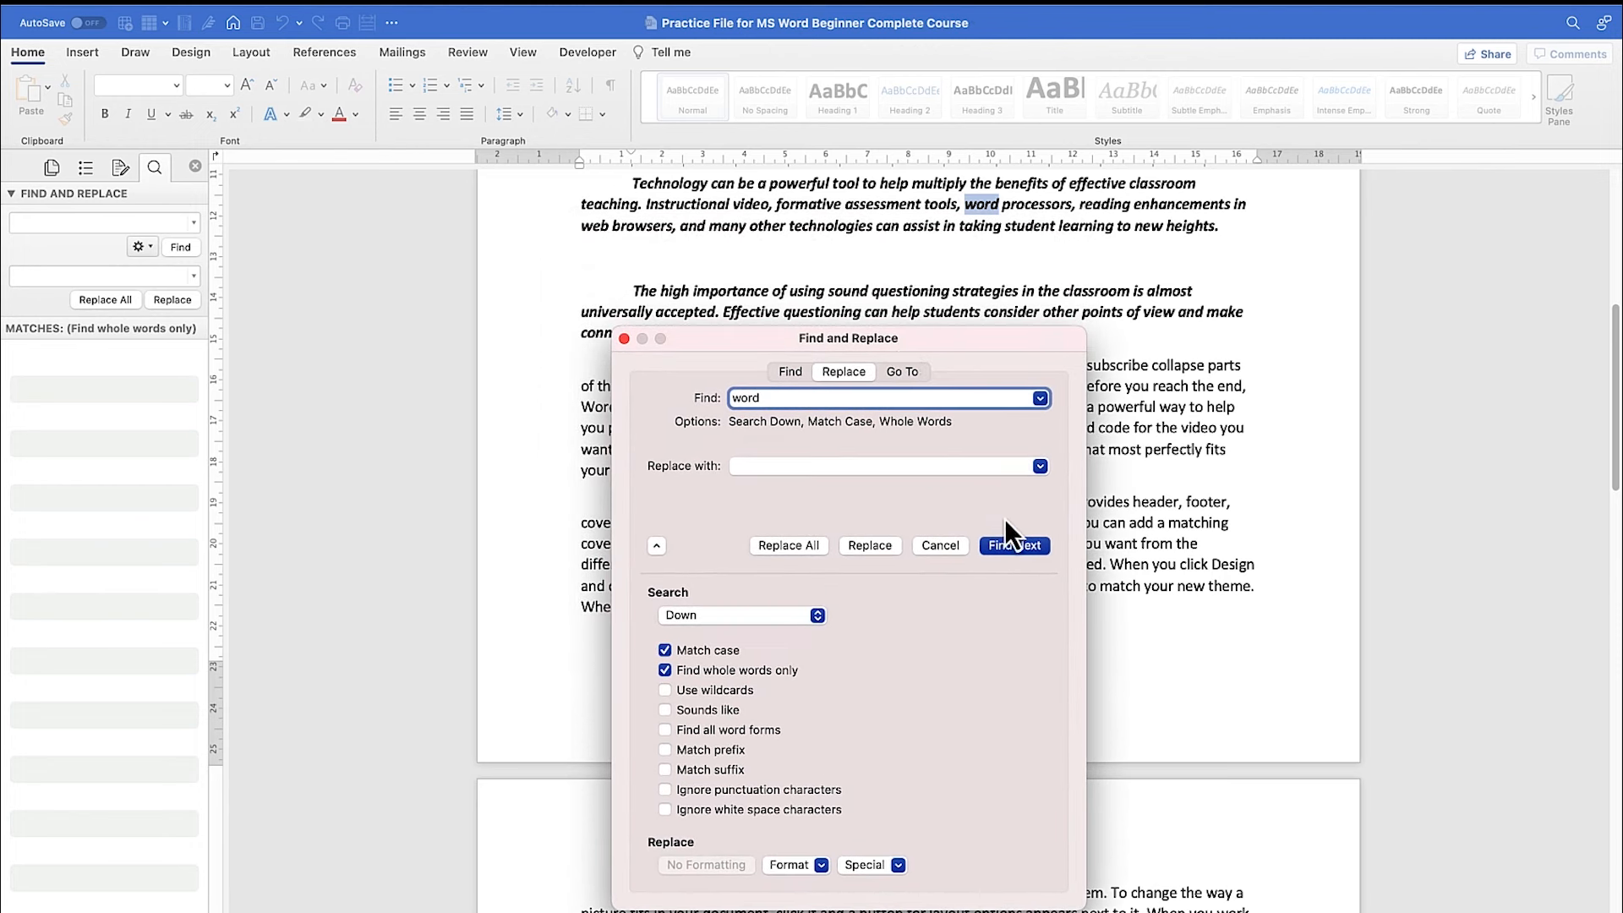
click(1010, 545)
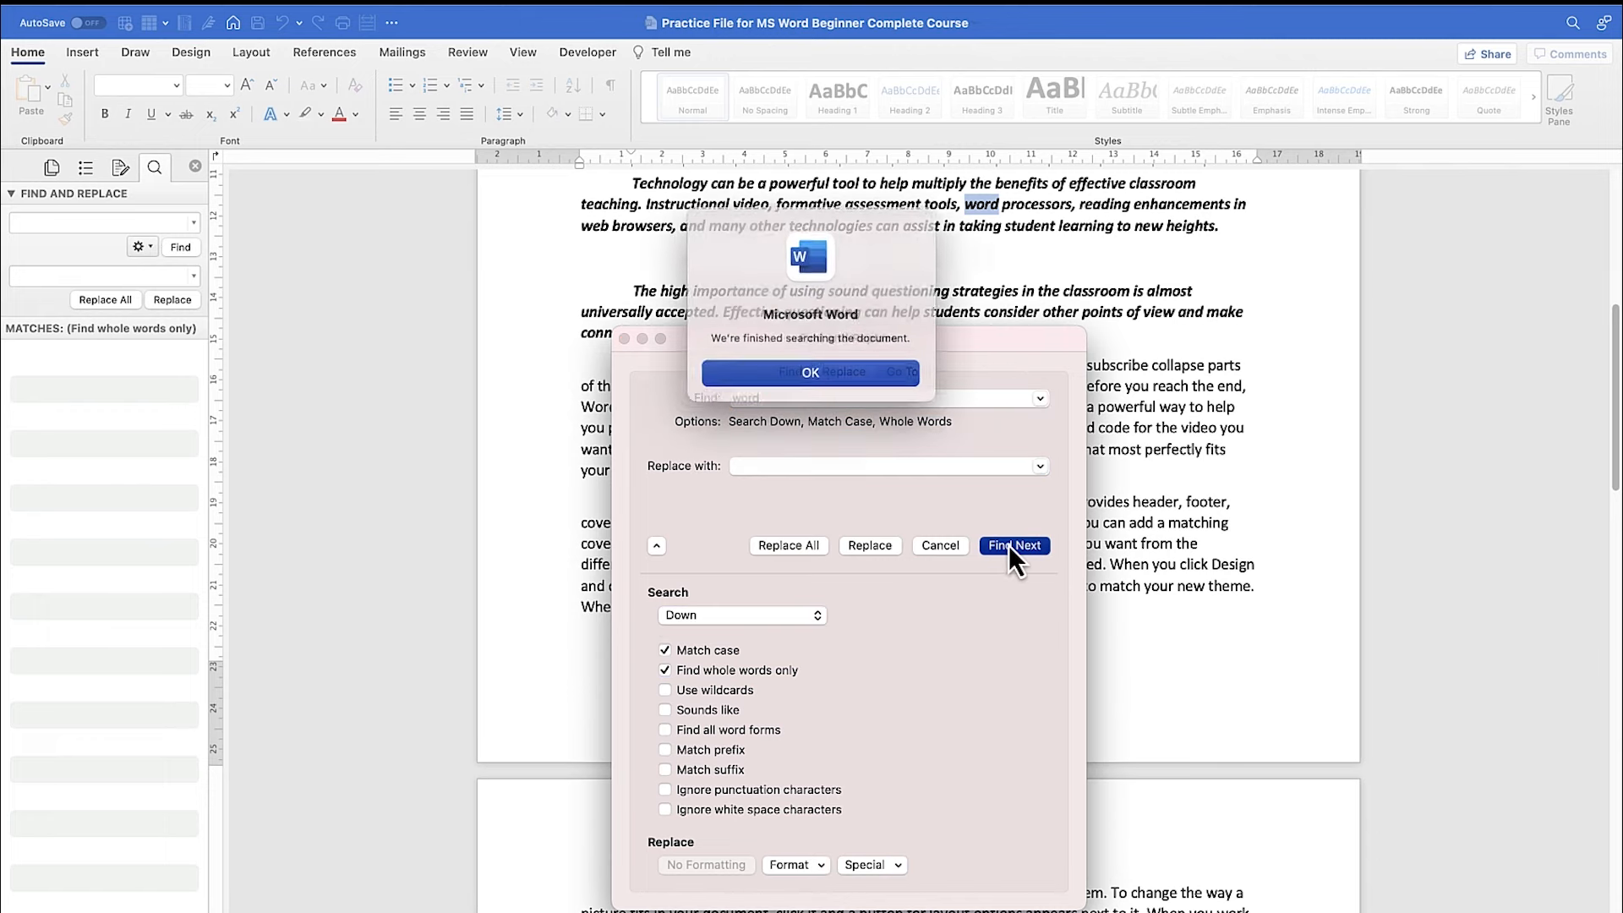
click(858, 371)
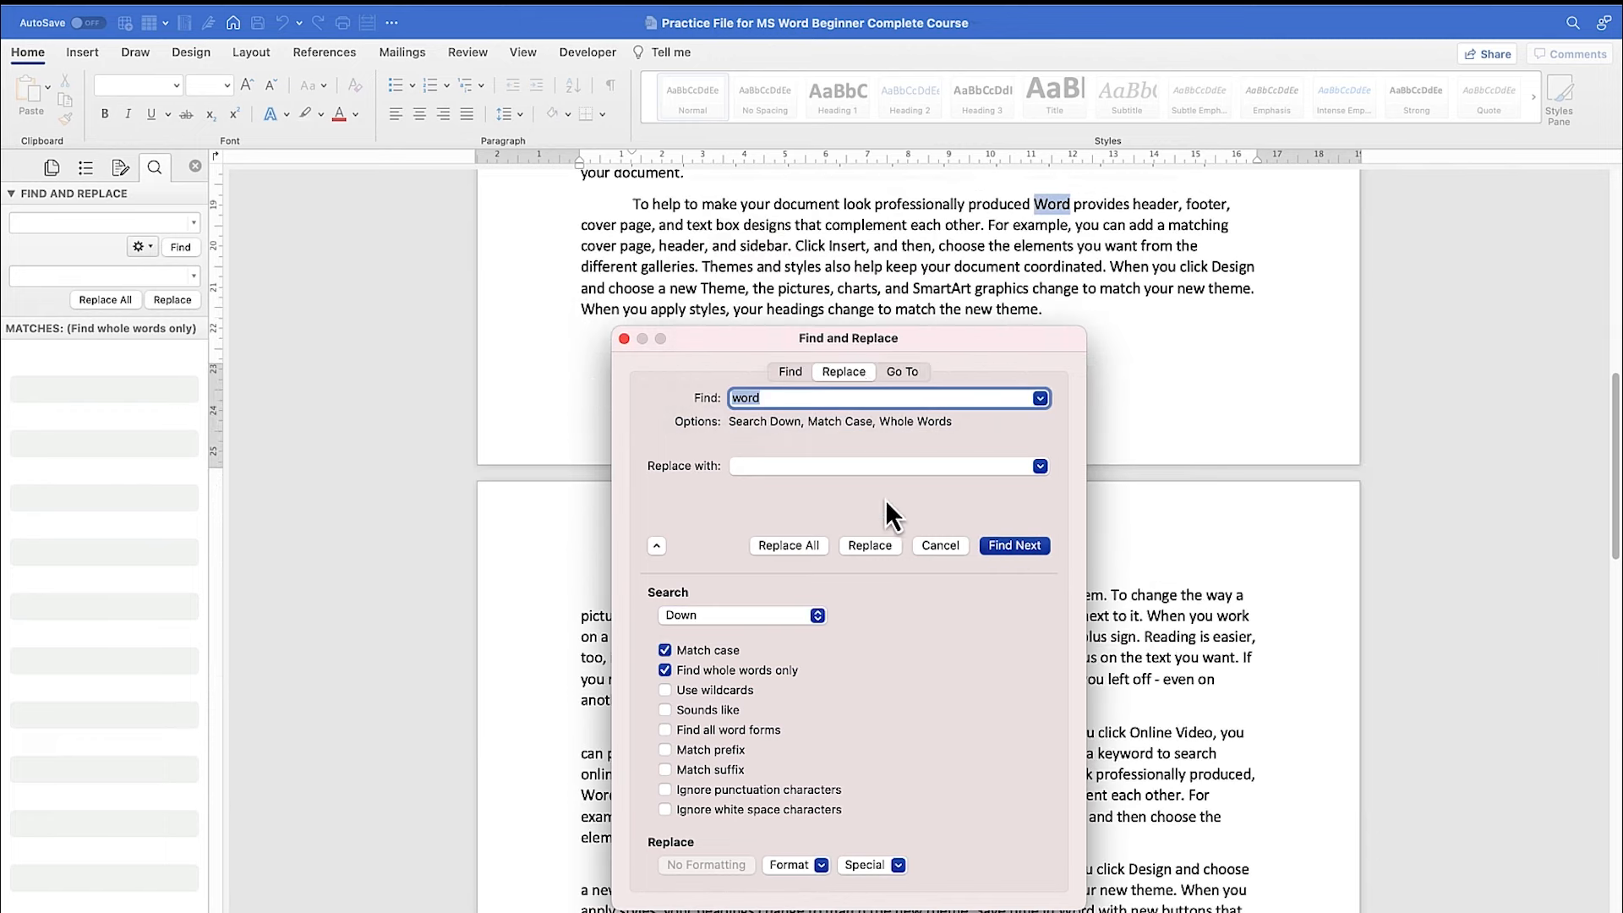
Turn off case matching and step through the matches of "word" down to the document's last paragraph.
click(665, 651)
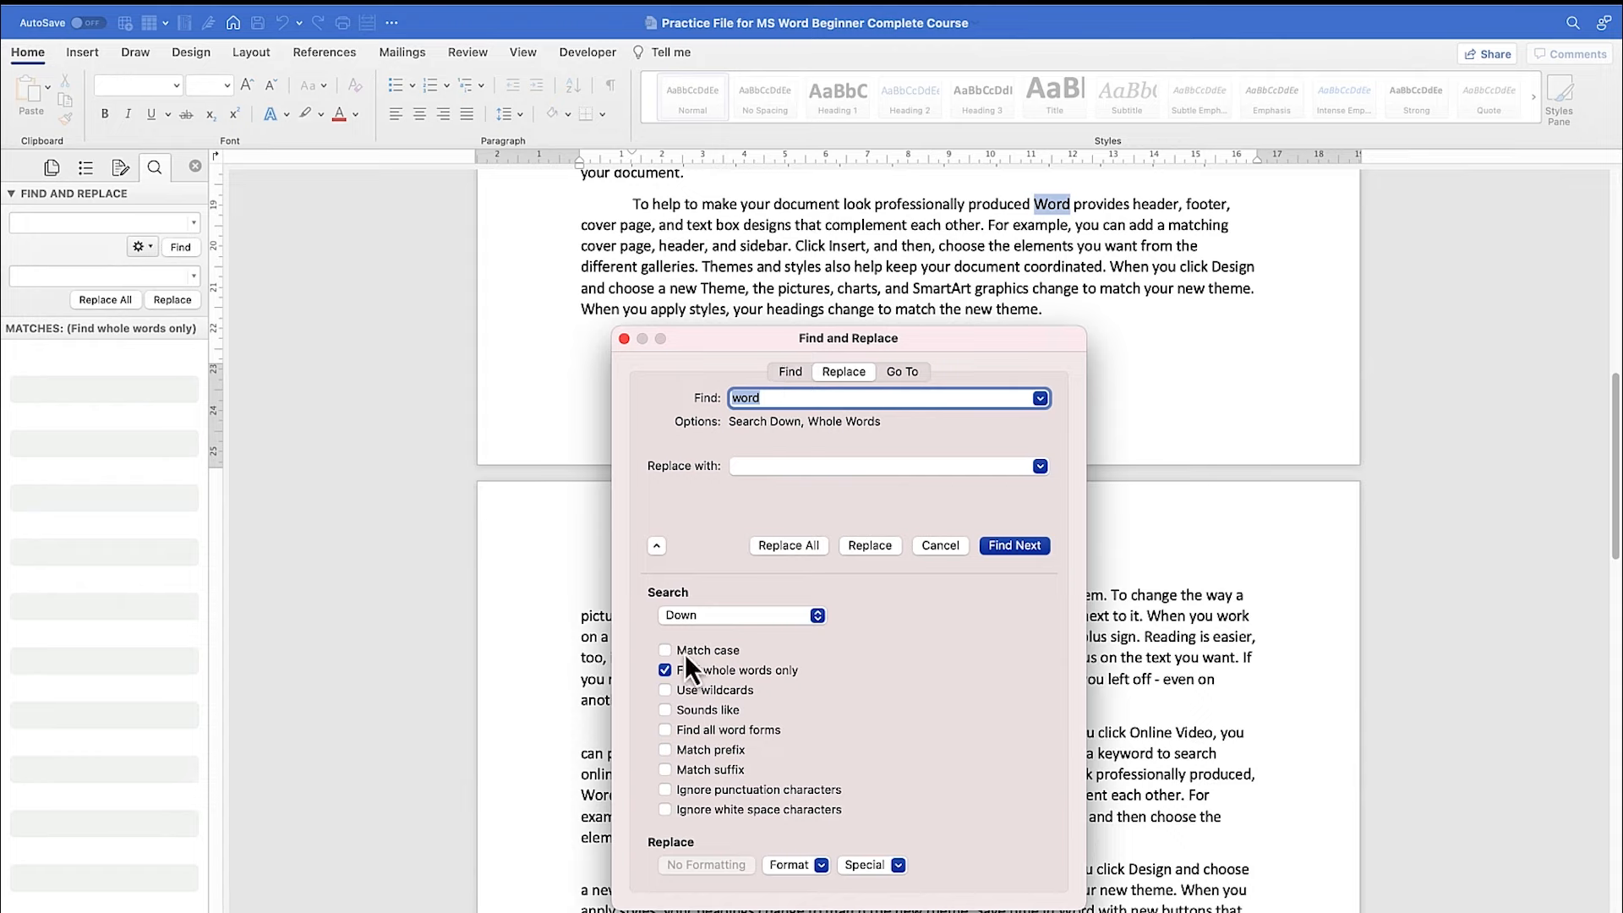
click(1012, 546)
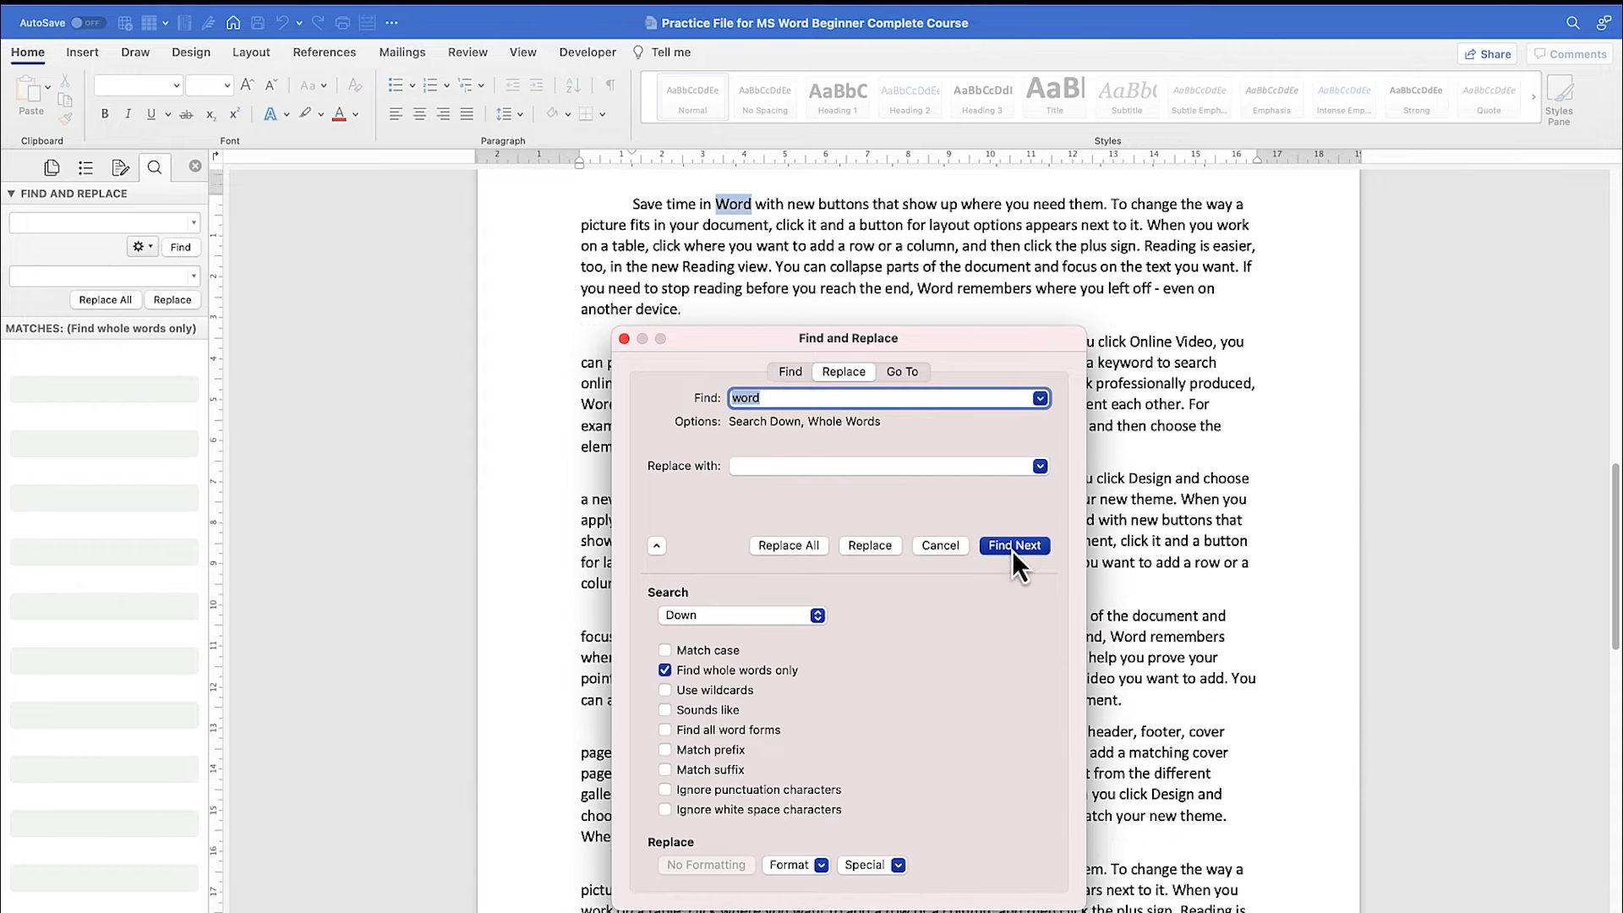
drag(935, 343, 1257, 201)
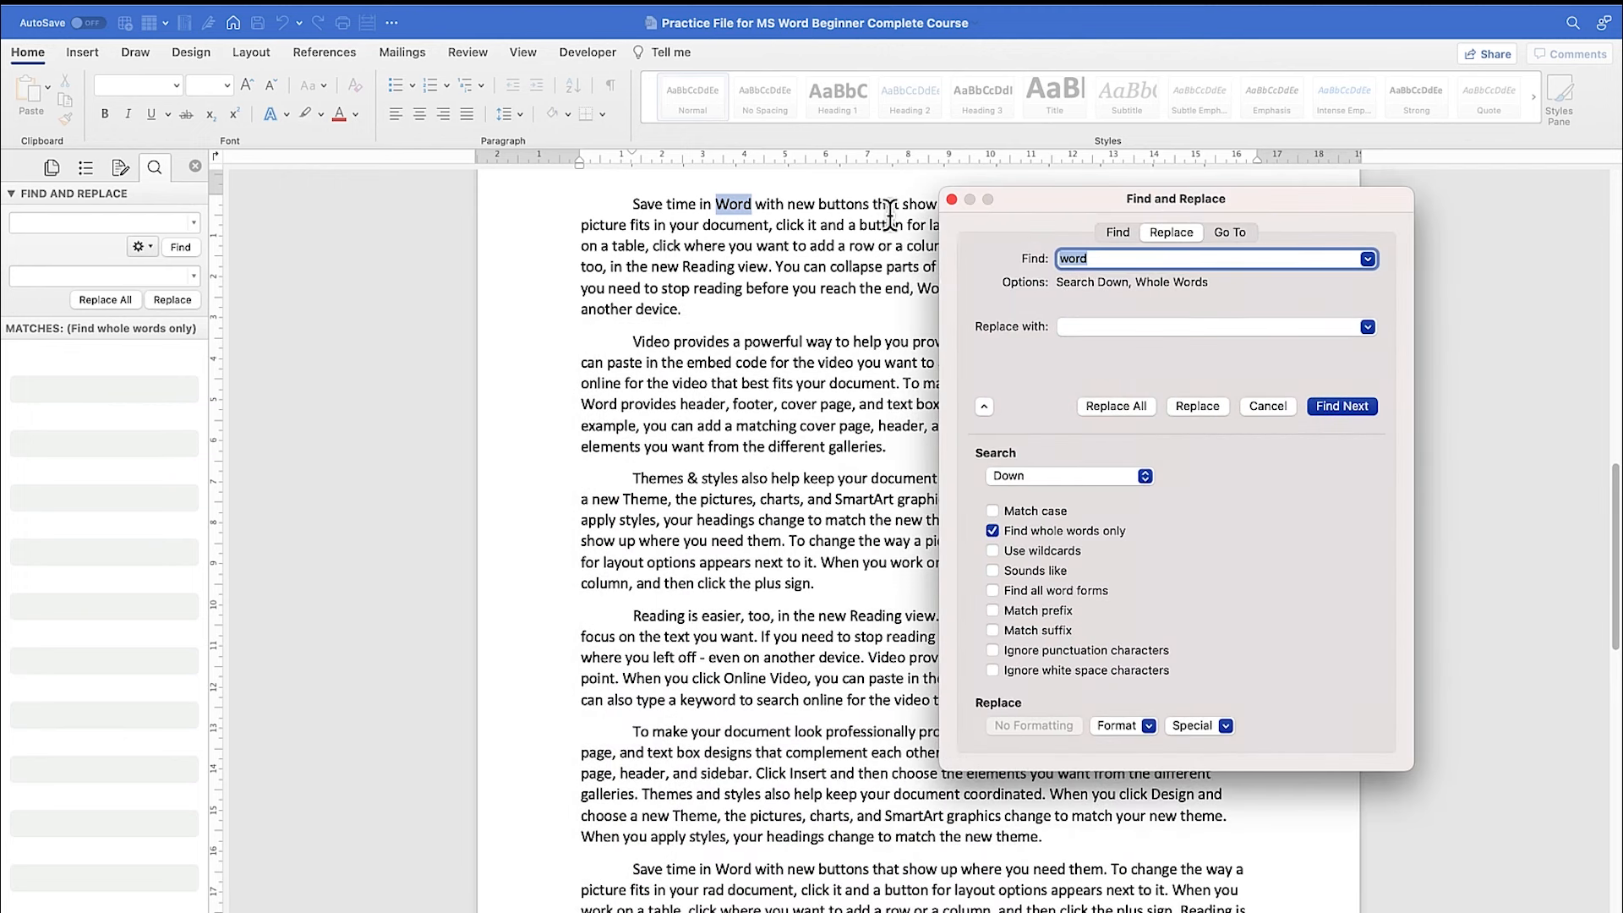
click(1327, 418)
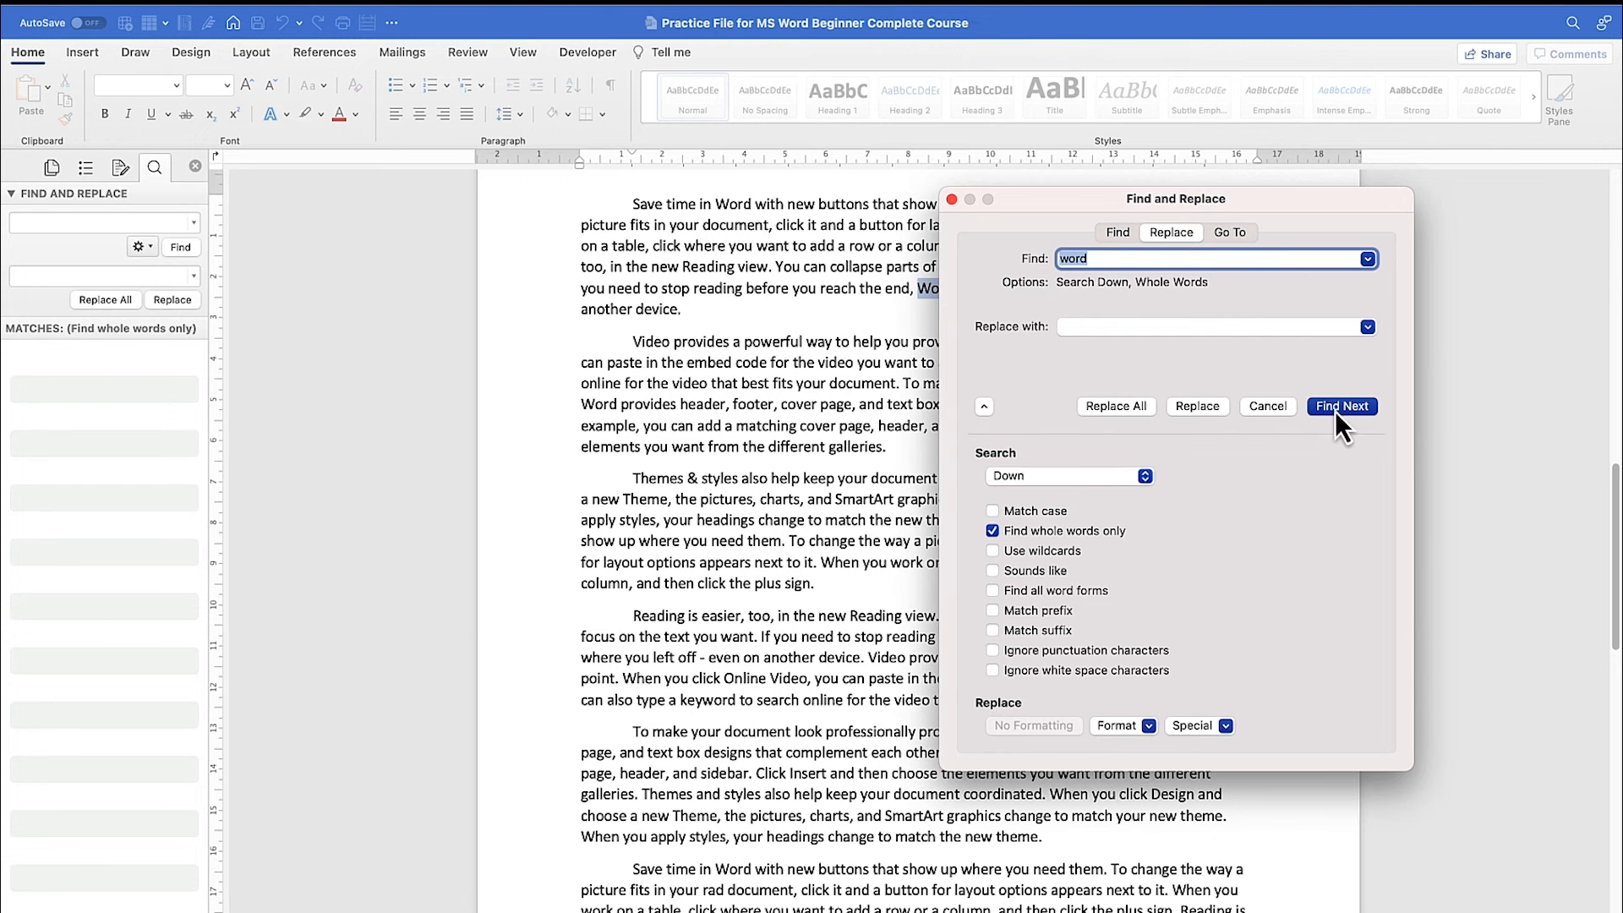
click(1336, 411)
click(1336, 411)
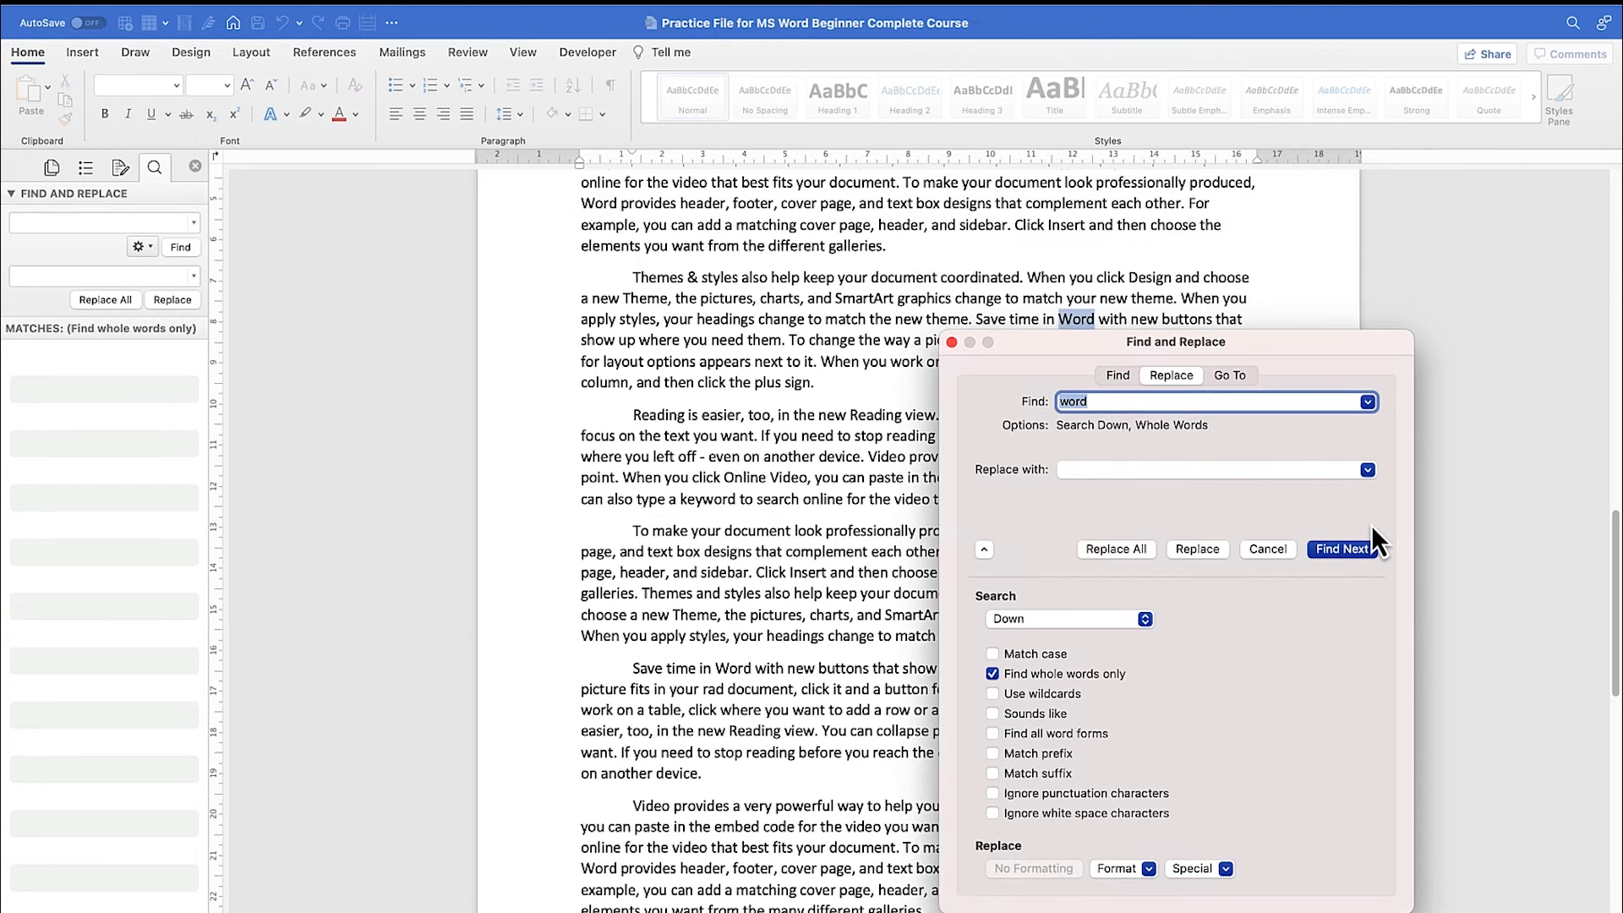
click(1352, 551)
click(1340, 652)
click(1340, 652)
click(1341, 653)
click(1340, 652)
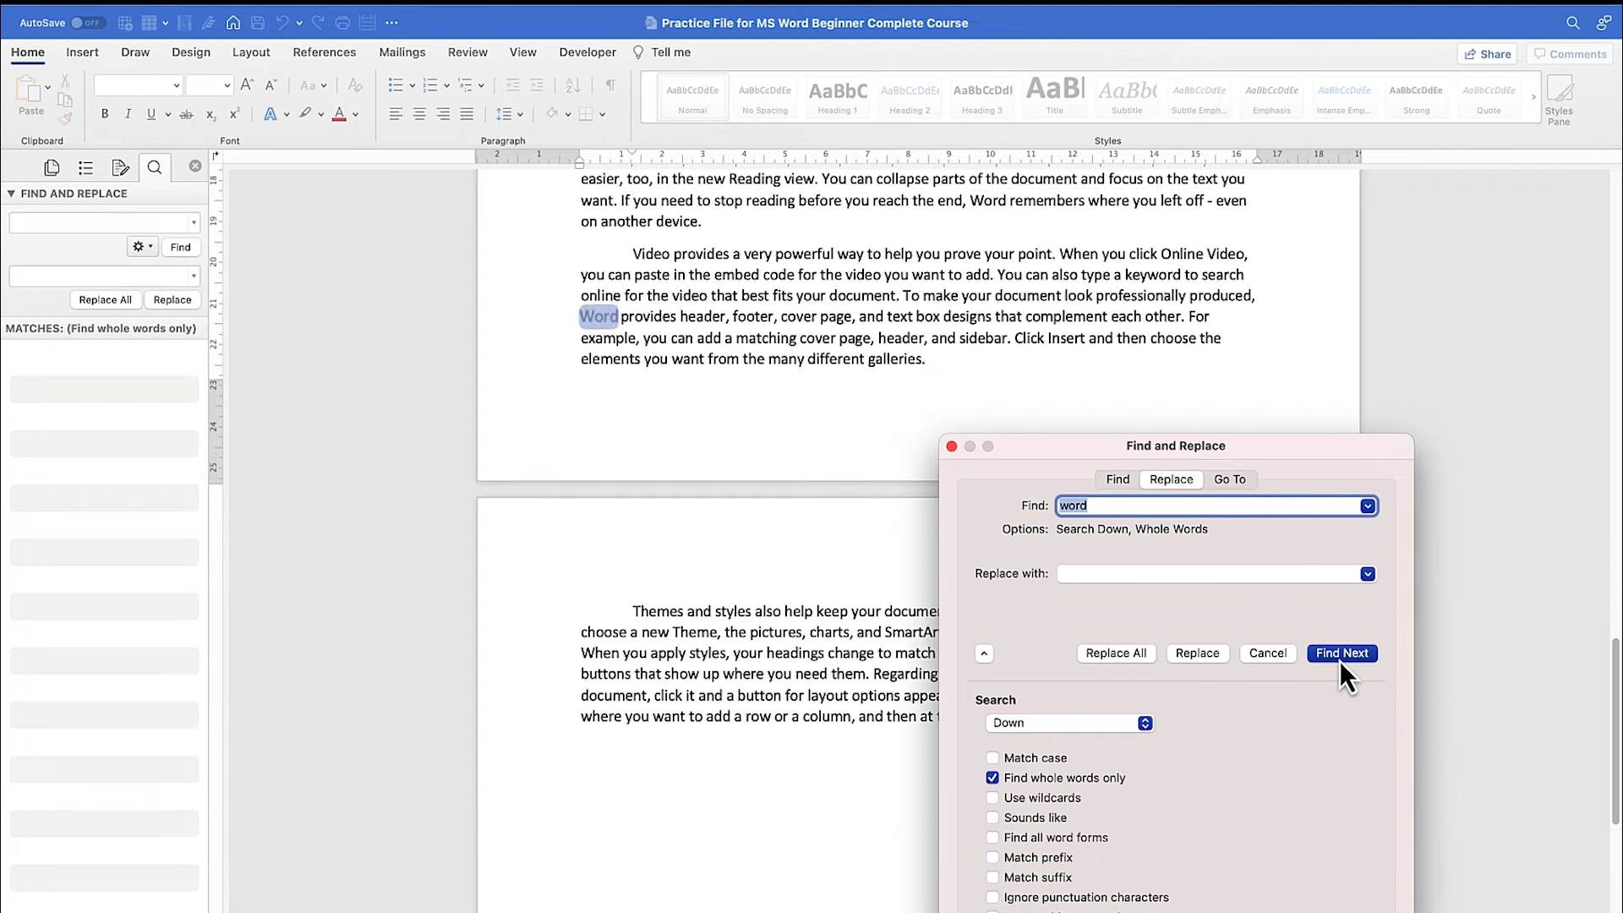
click(1340, 661)
drag(1280, 485, 1290, 225)
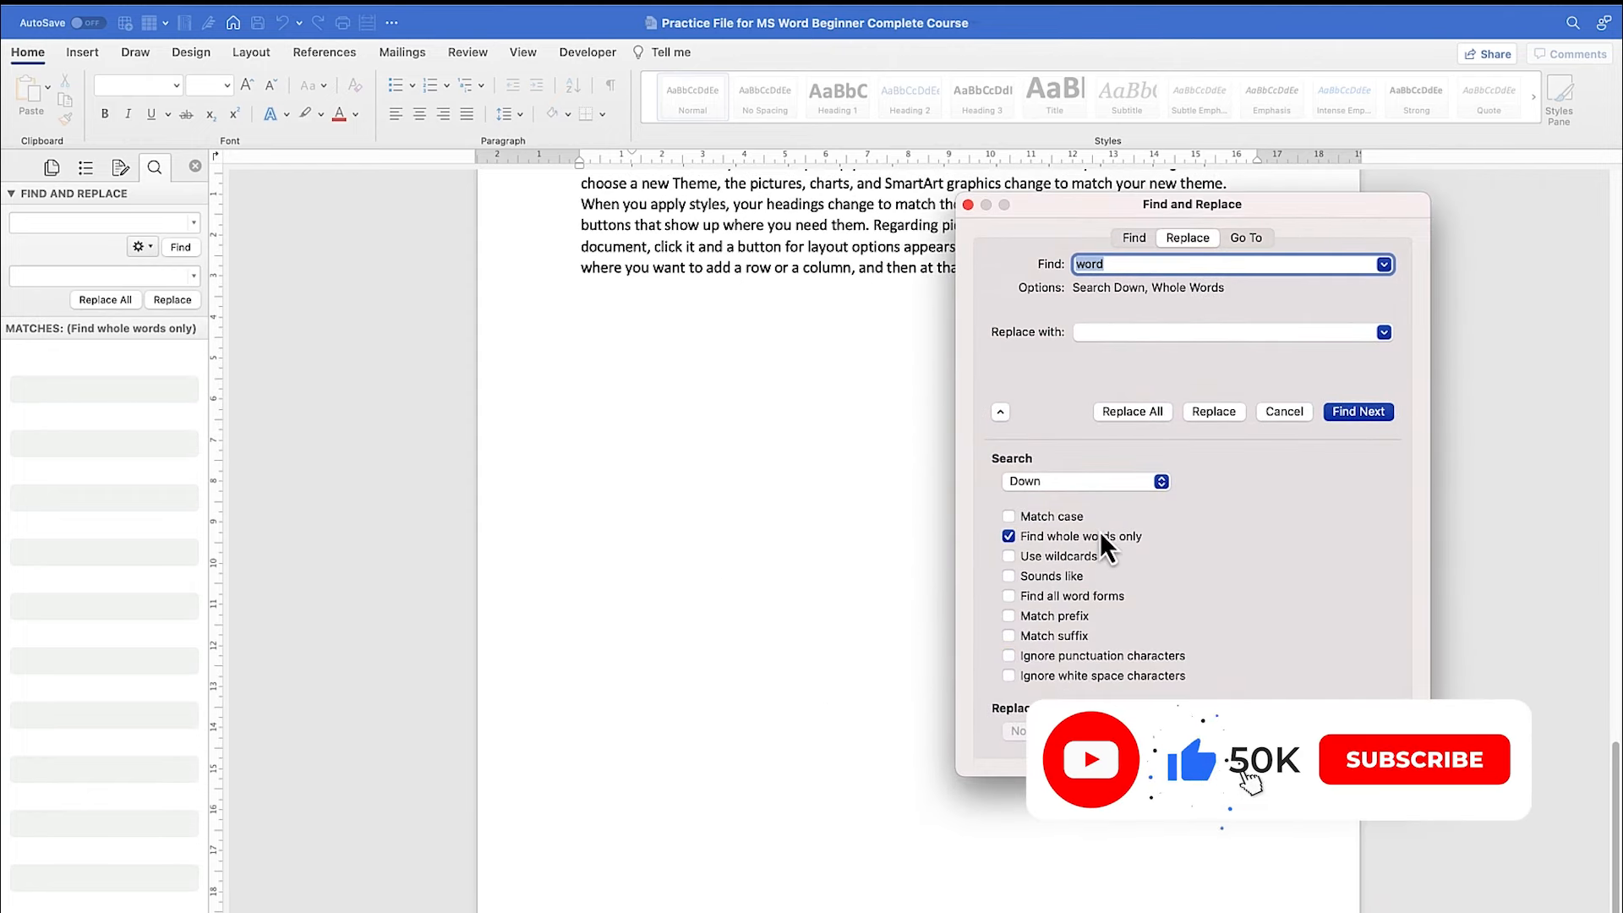
Replace every occurrence of "word" with "WORDY", continuing the search from the beginning of the document.
click(1085, 332)
text(WORDY)
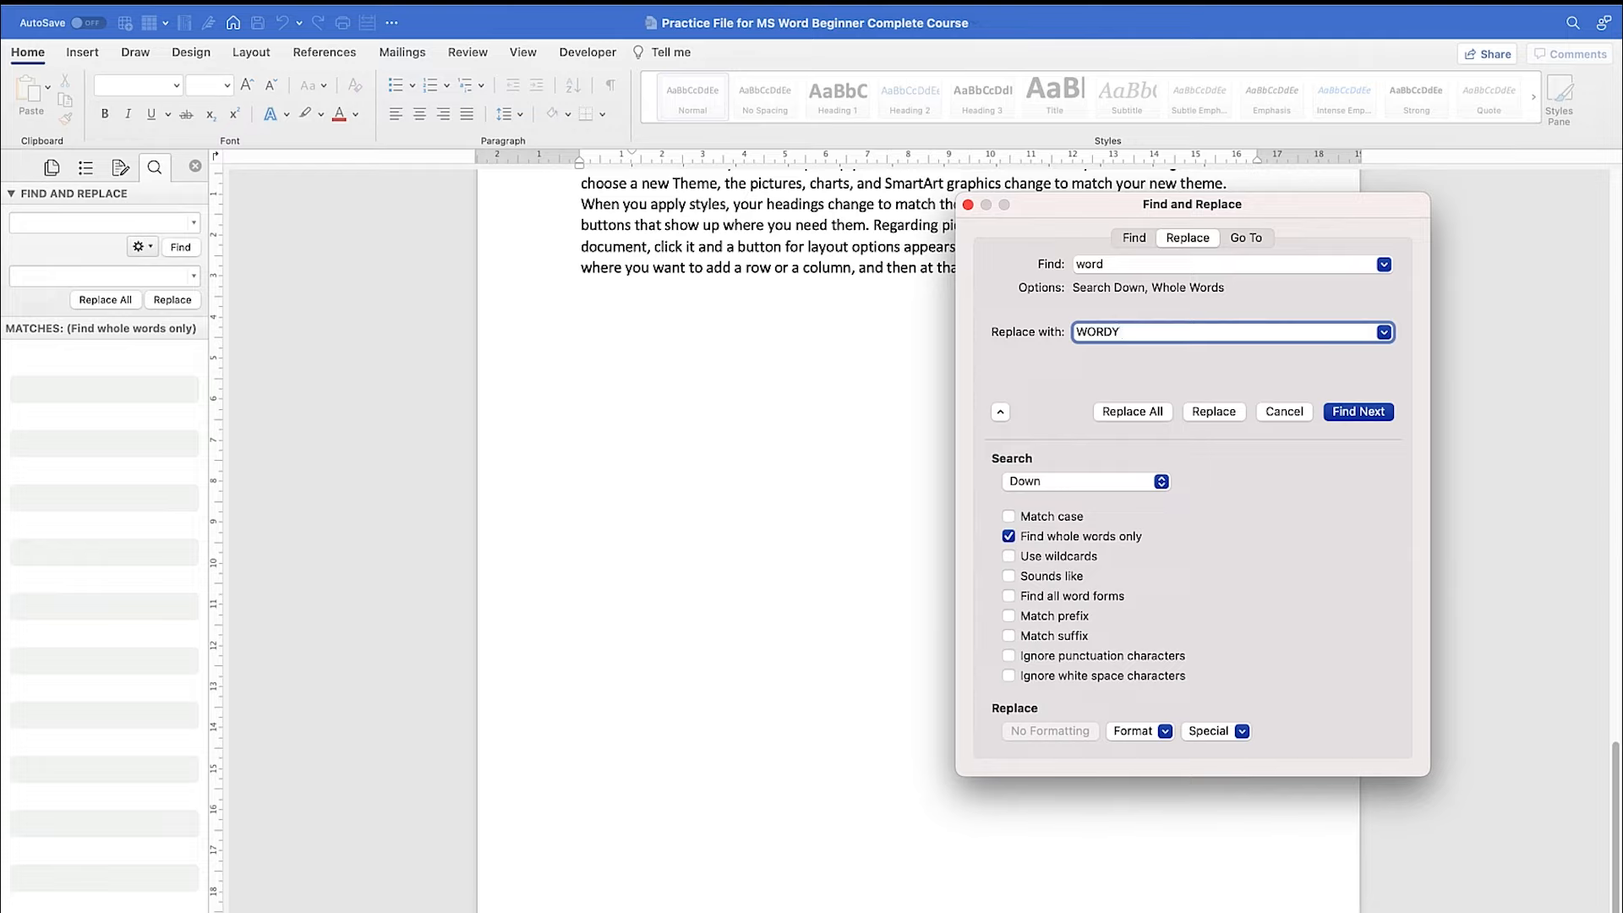
click(1383, 332)
click(1383, 332)
click(1138, 413)
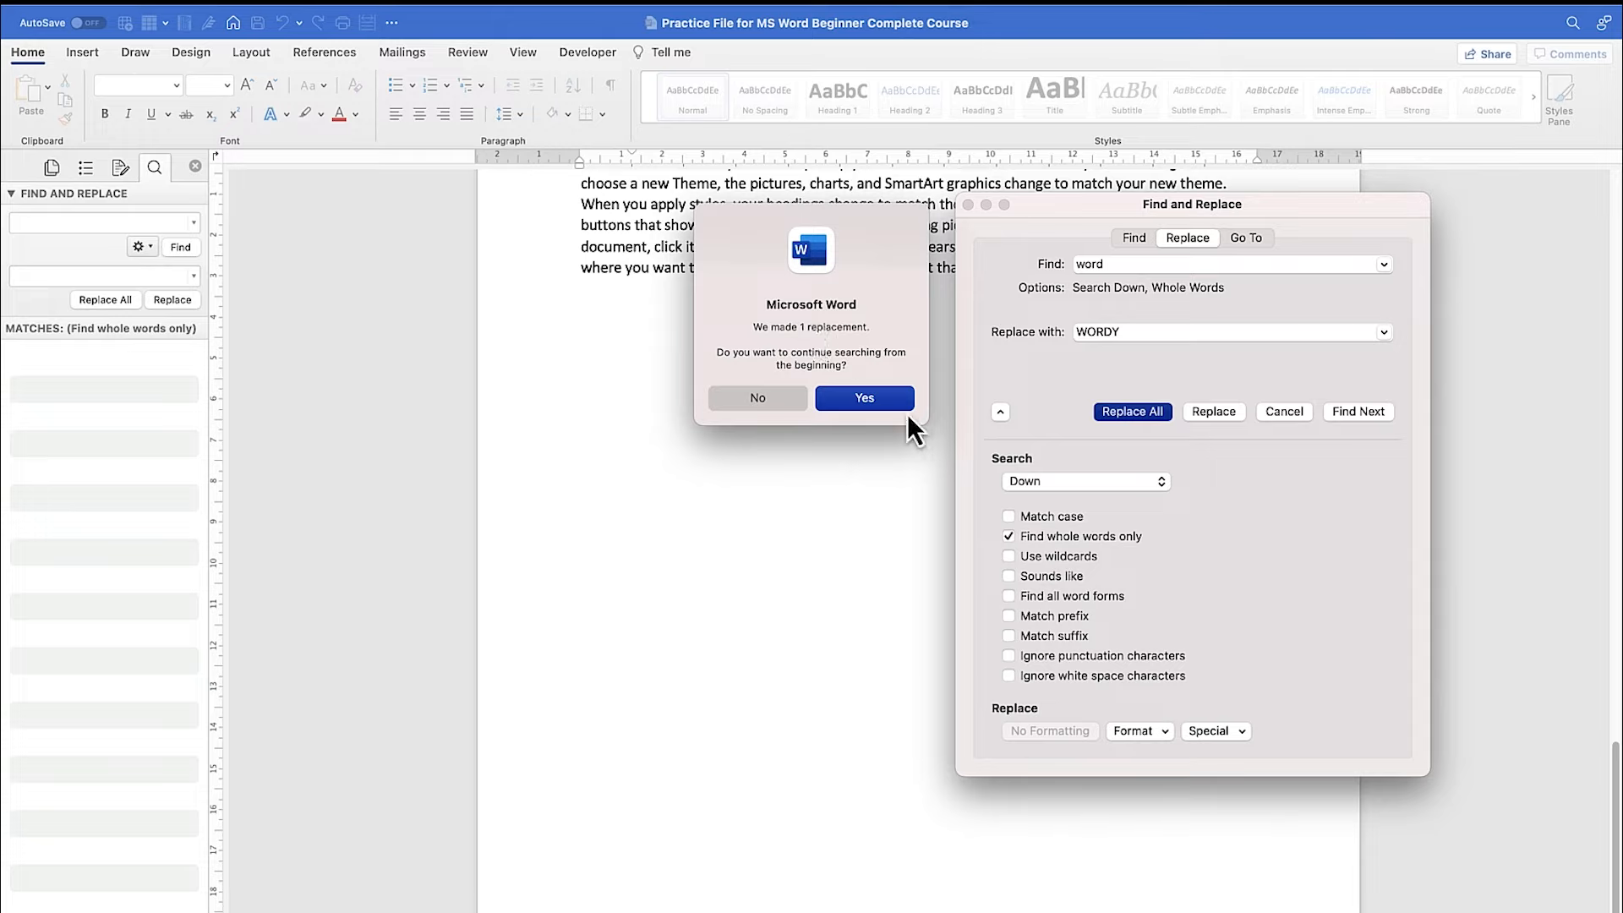
click(854, 403)
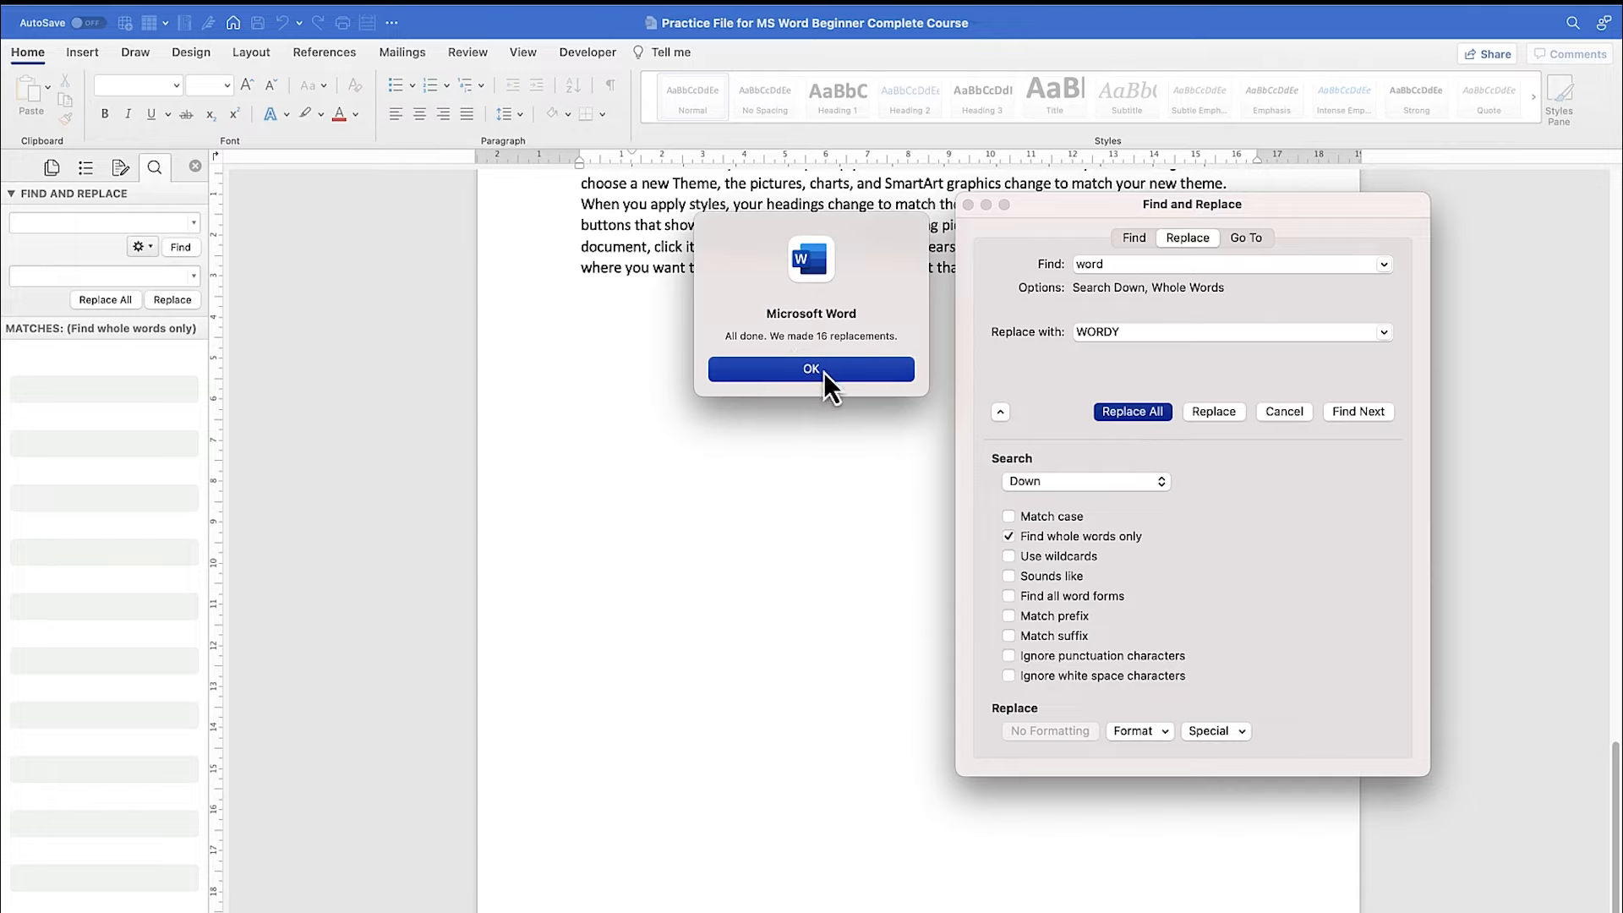
click(865, 372)
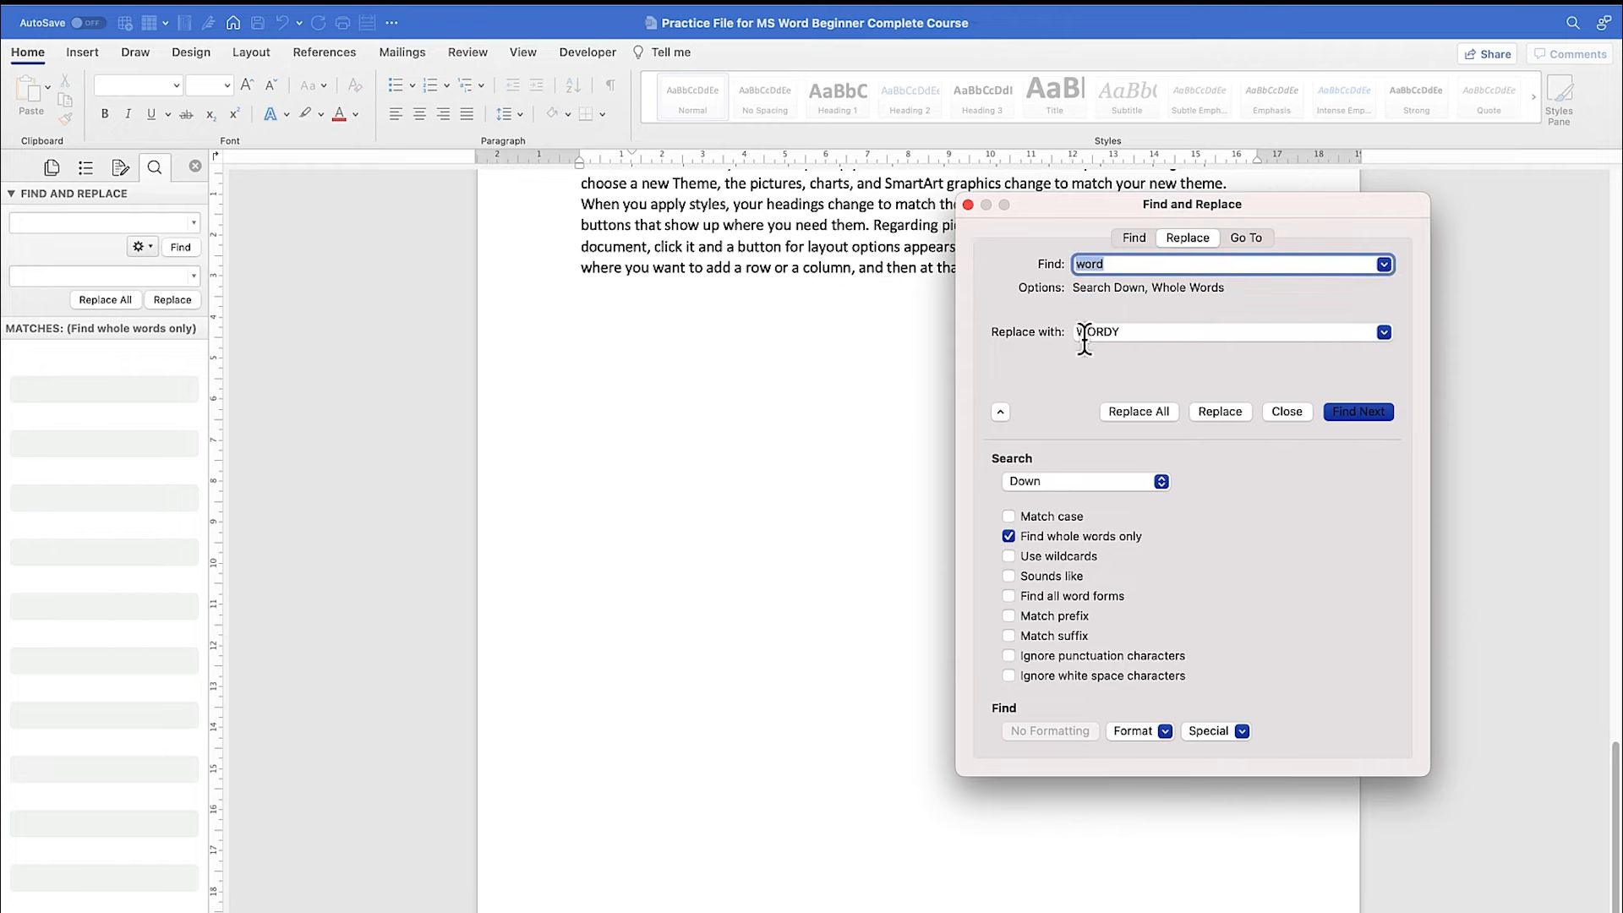
Close the Find and Replace dialog and review the replaced words in the document's last pages.
drag(1301, 210, 1134, 357)
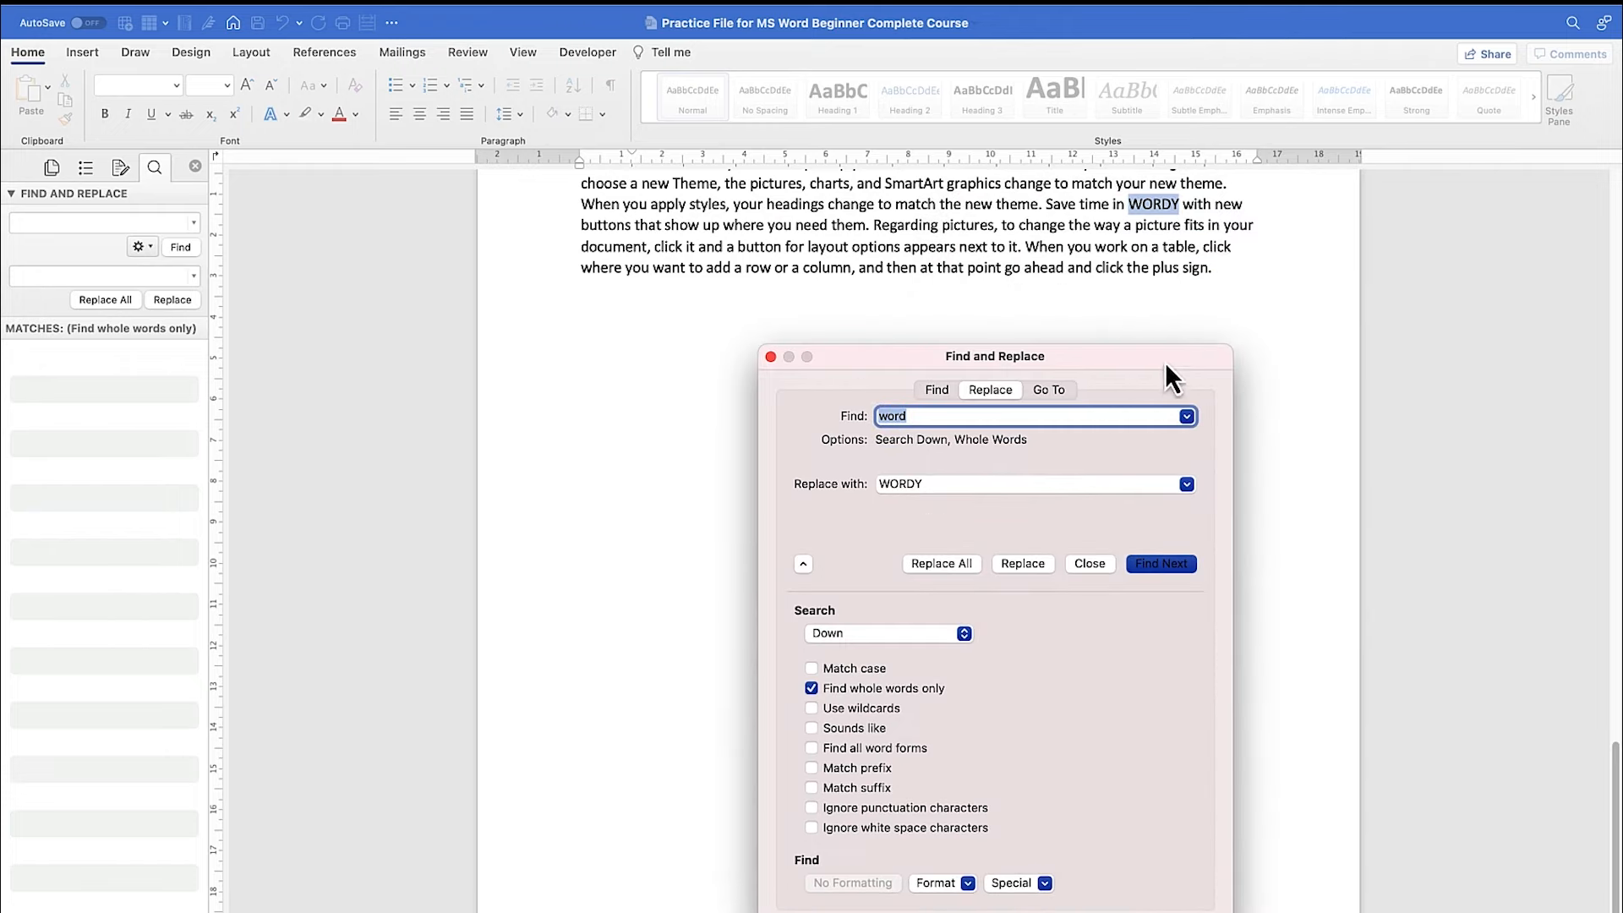
click(771, 356)
scroll(895, 338, up, 7)
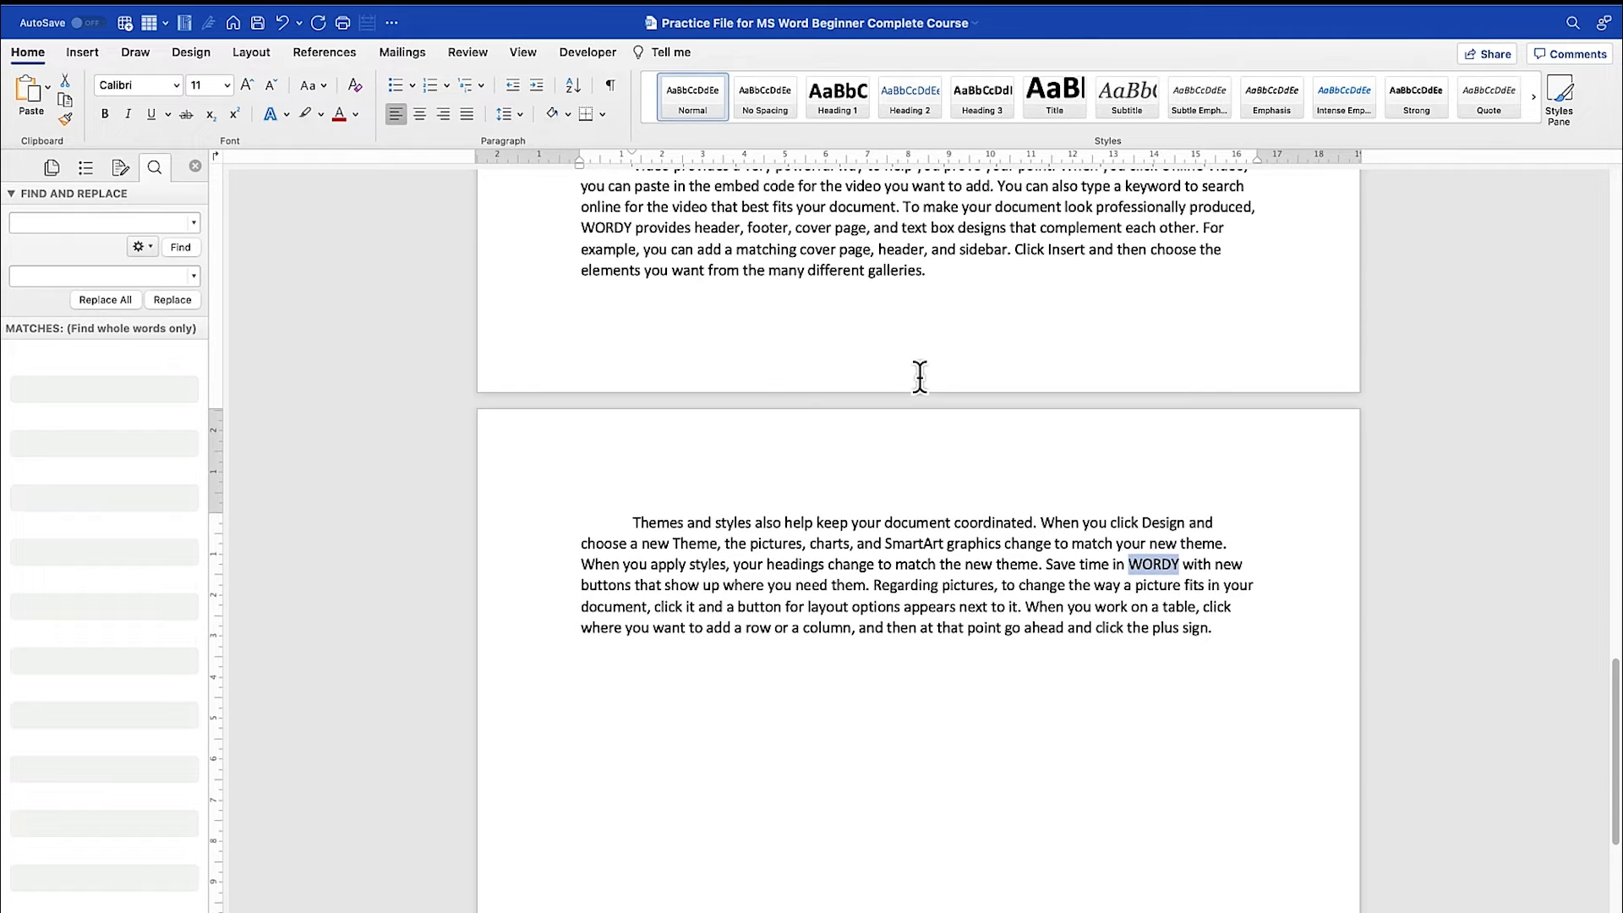
scroll(919, 372, up, 3)
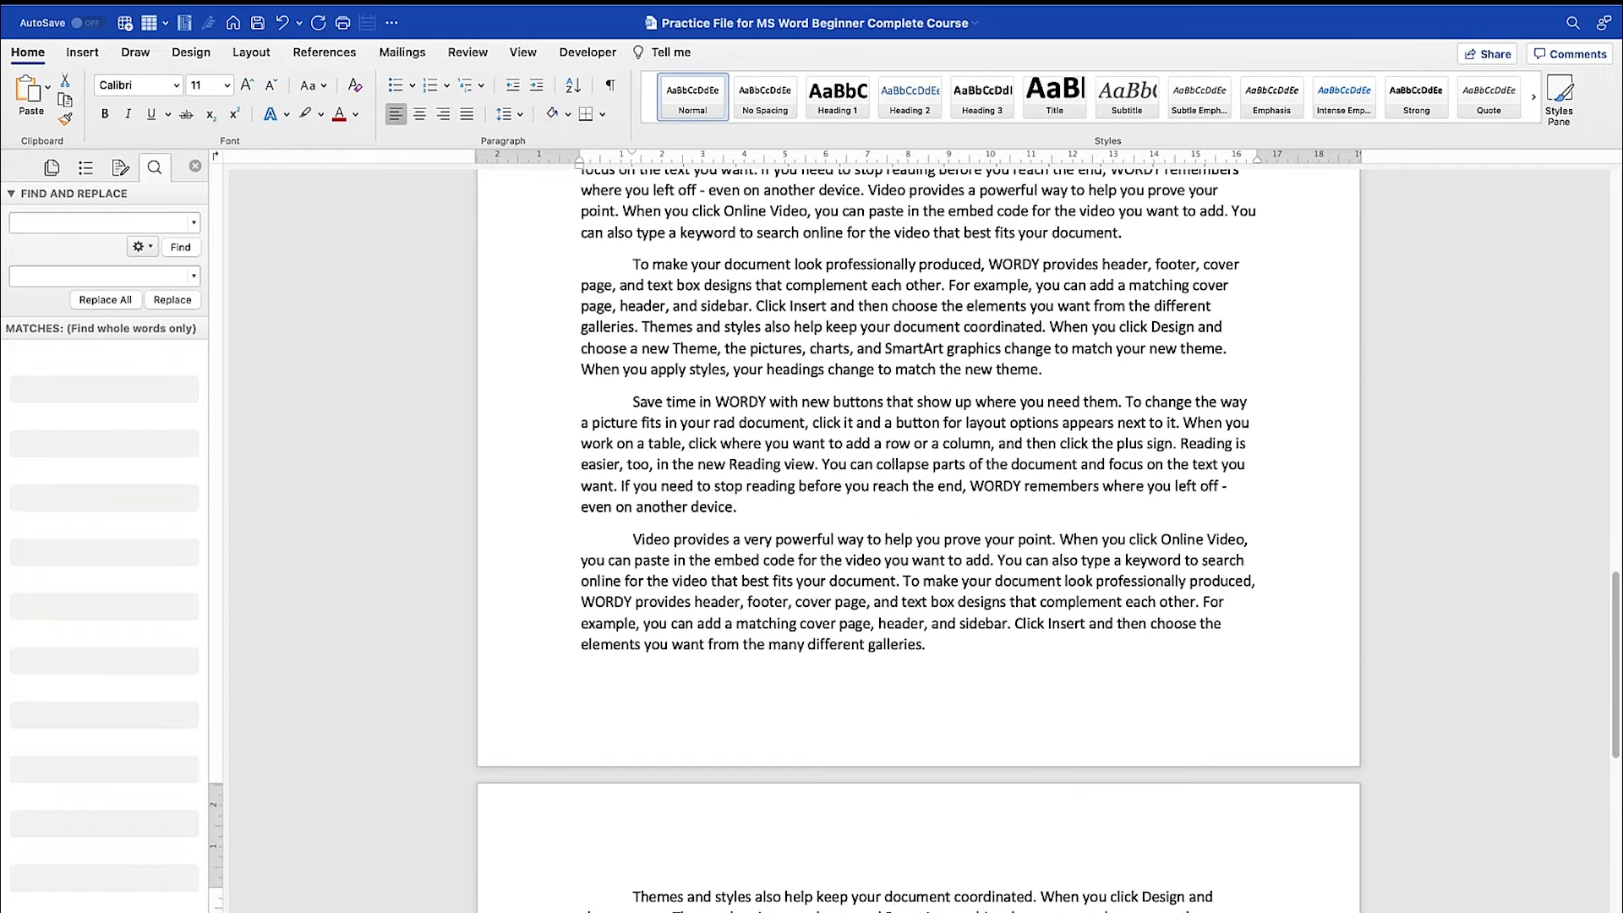
Examine the replaced instances of WORDY from the last pages back up to the document's opening paragraphs.
triple_click(1007, 489)
scroll(1046, 428, up, 1)
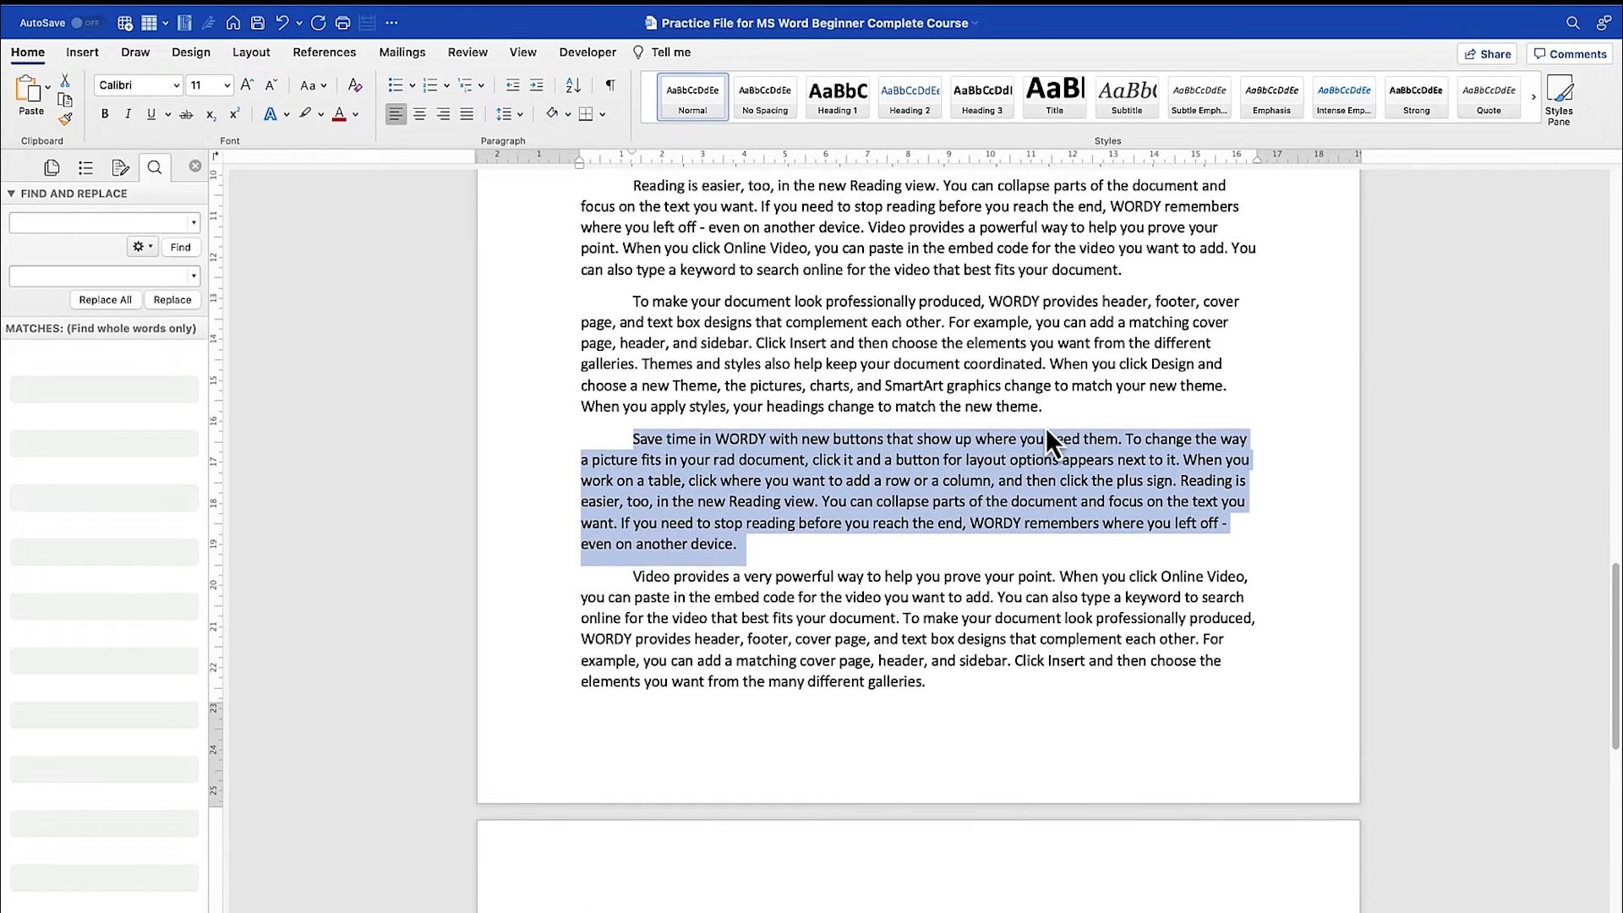
double_click(1016, 302)
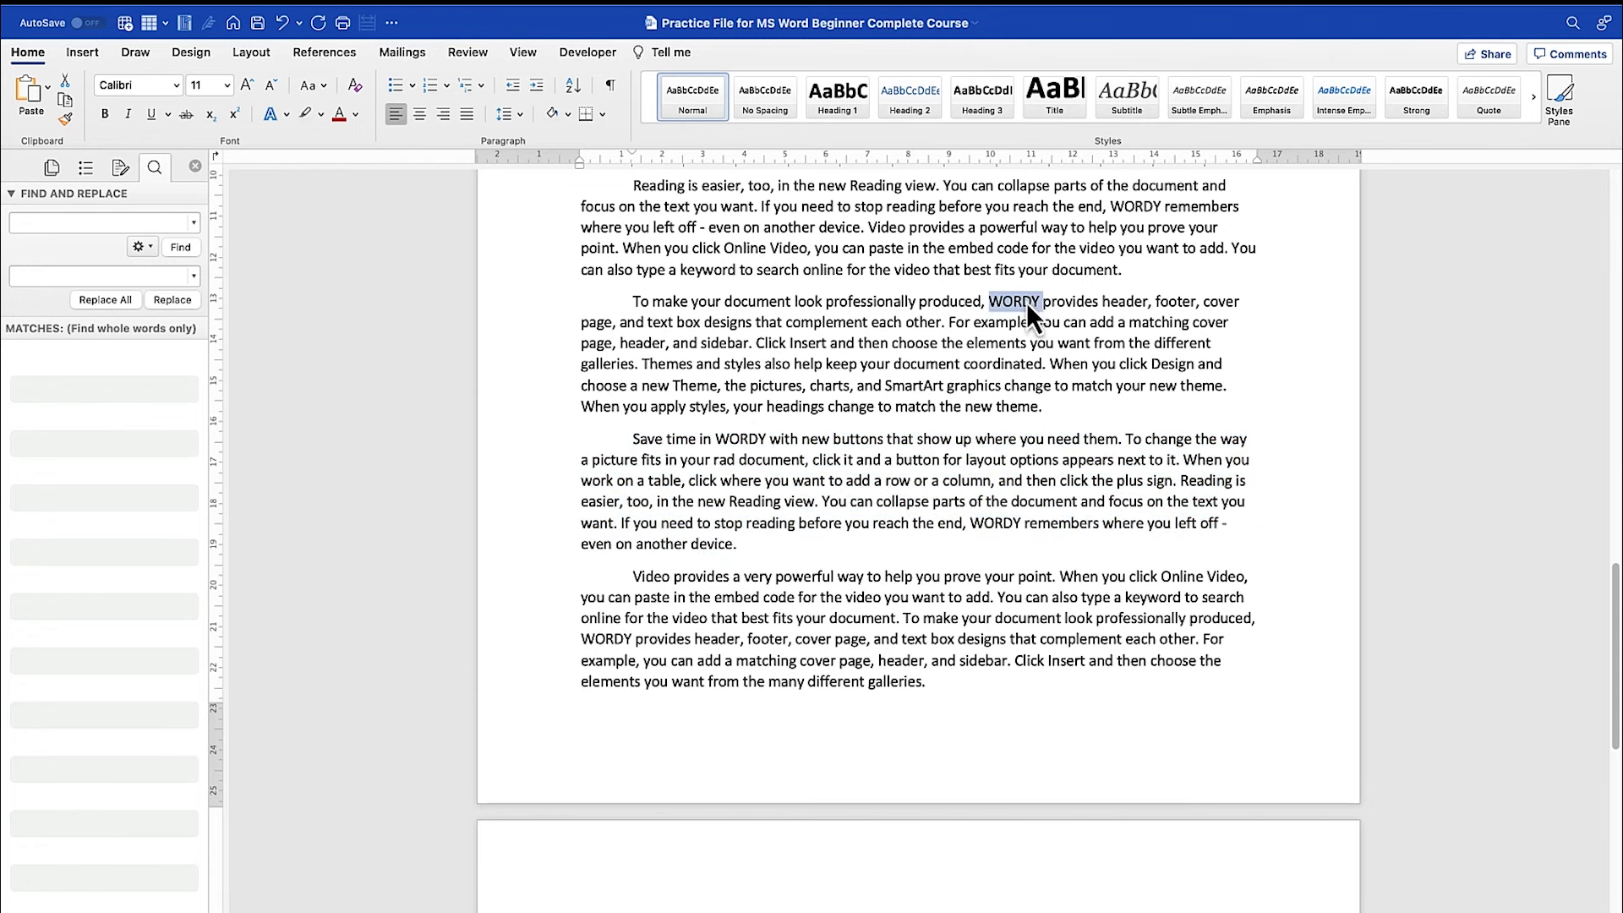
scroll(1025, 302, up, 2)
double_click(1141, 274)
scroll(1148, 272, up, 6)
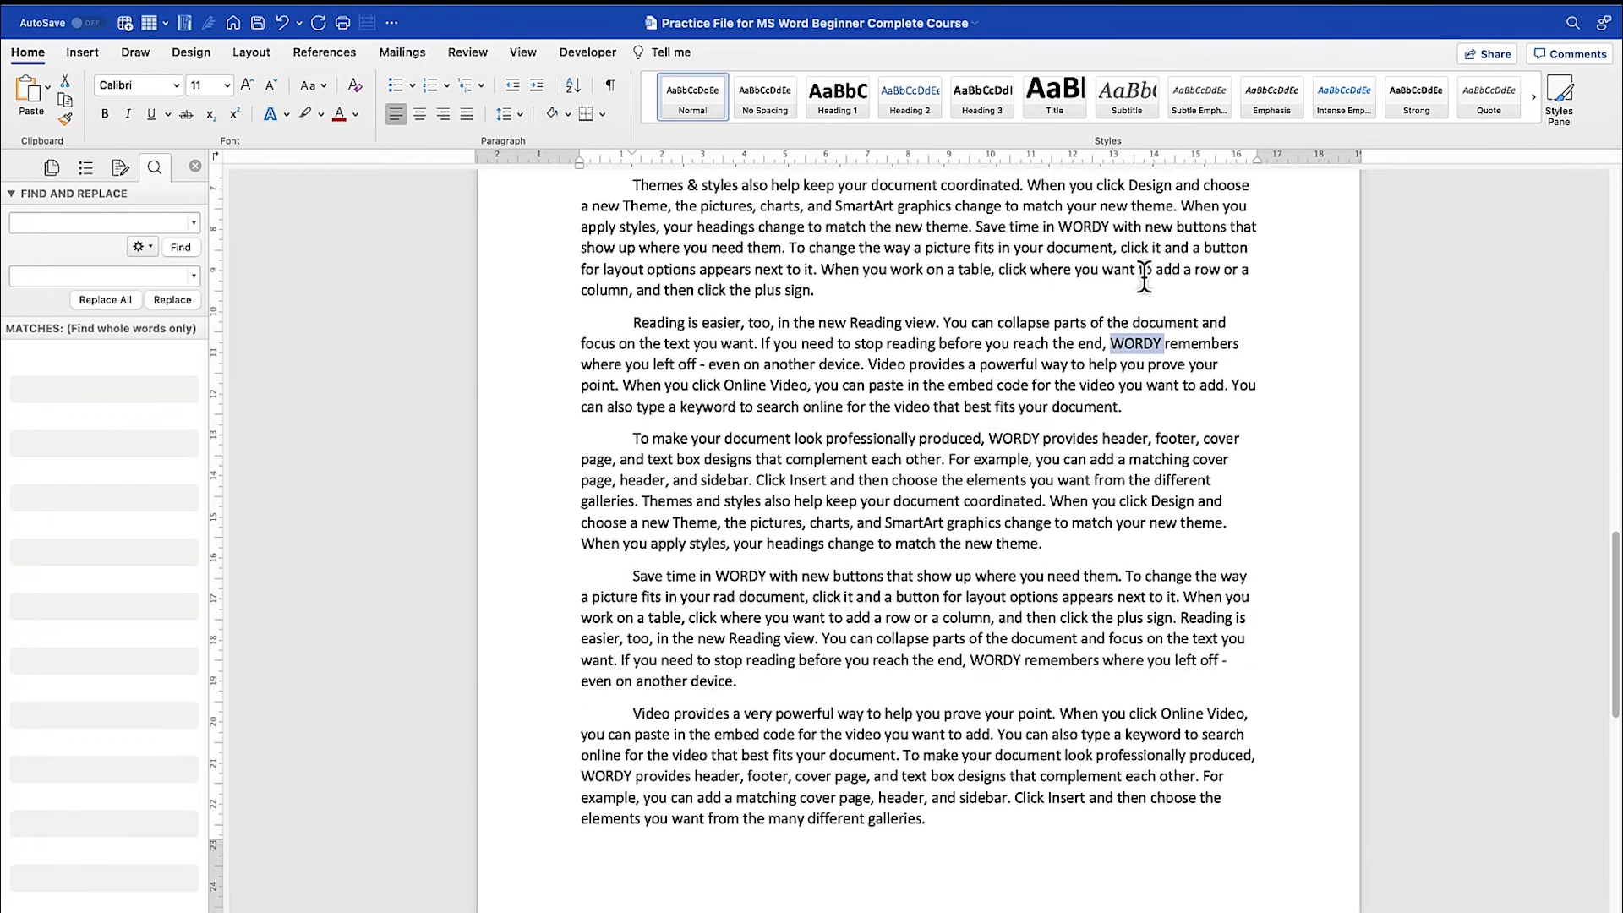
scroll(1038, 342, up, 6)
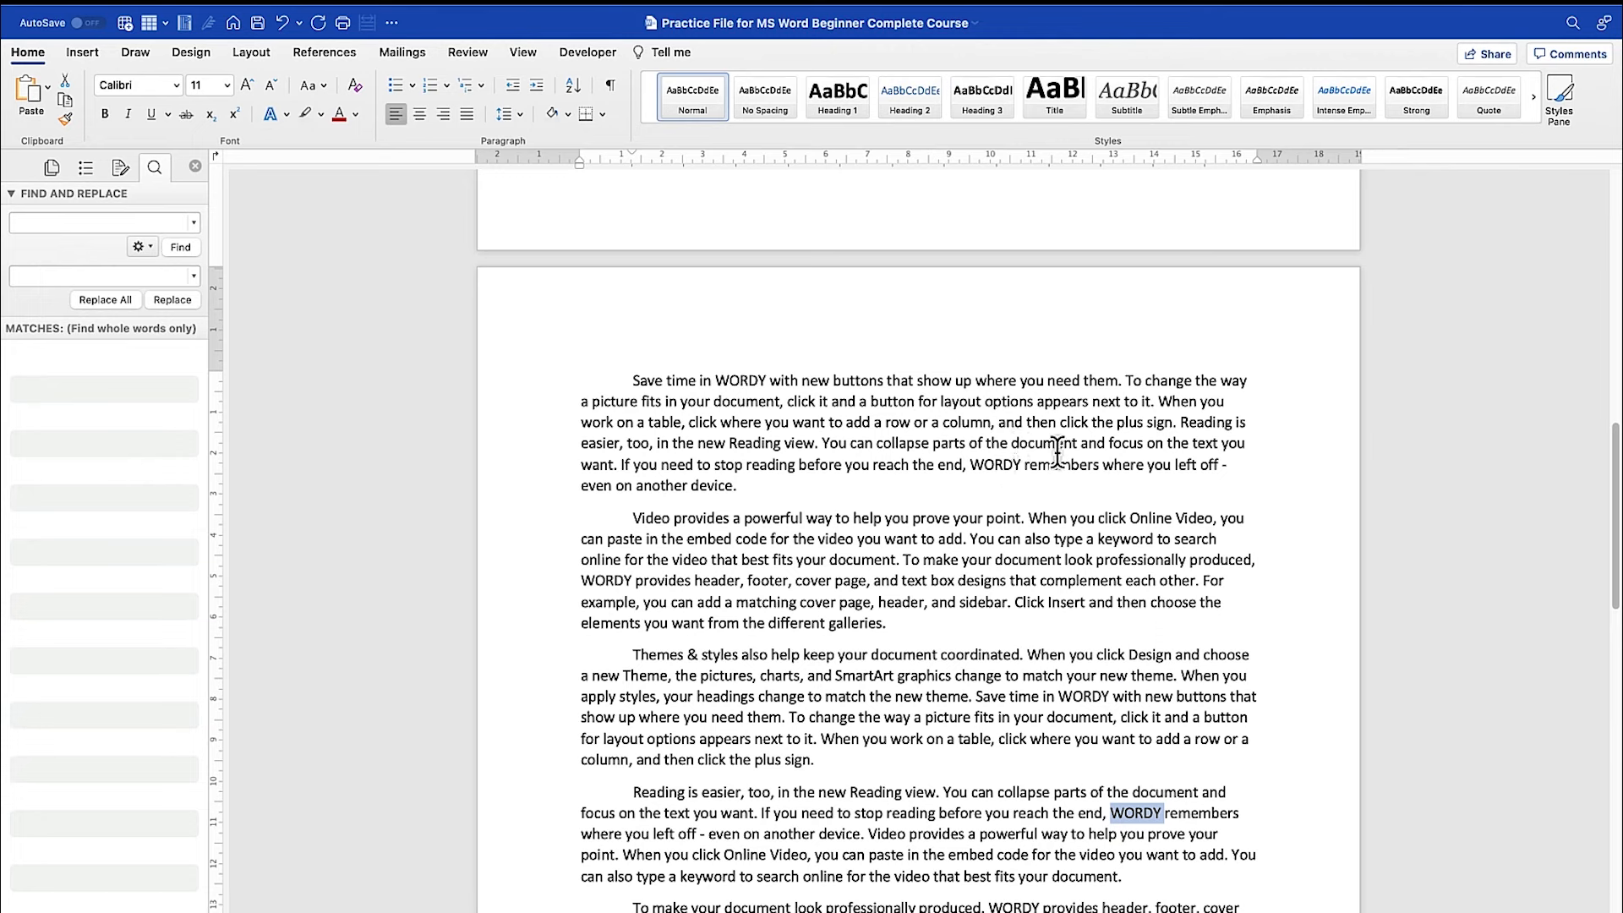
double_click(1004, 468)
scroll(1005, 464, up, 20)
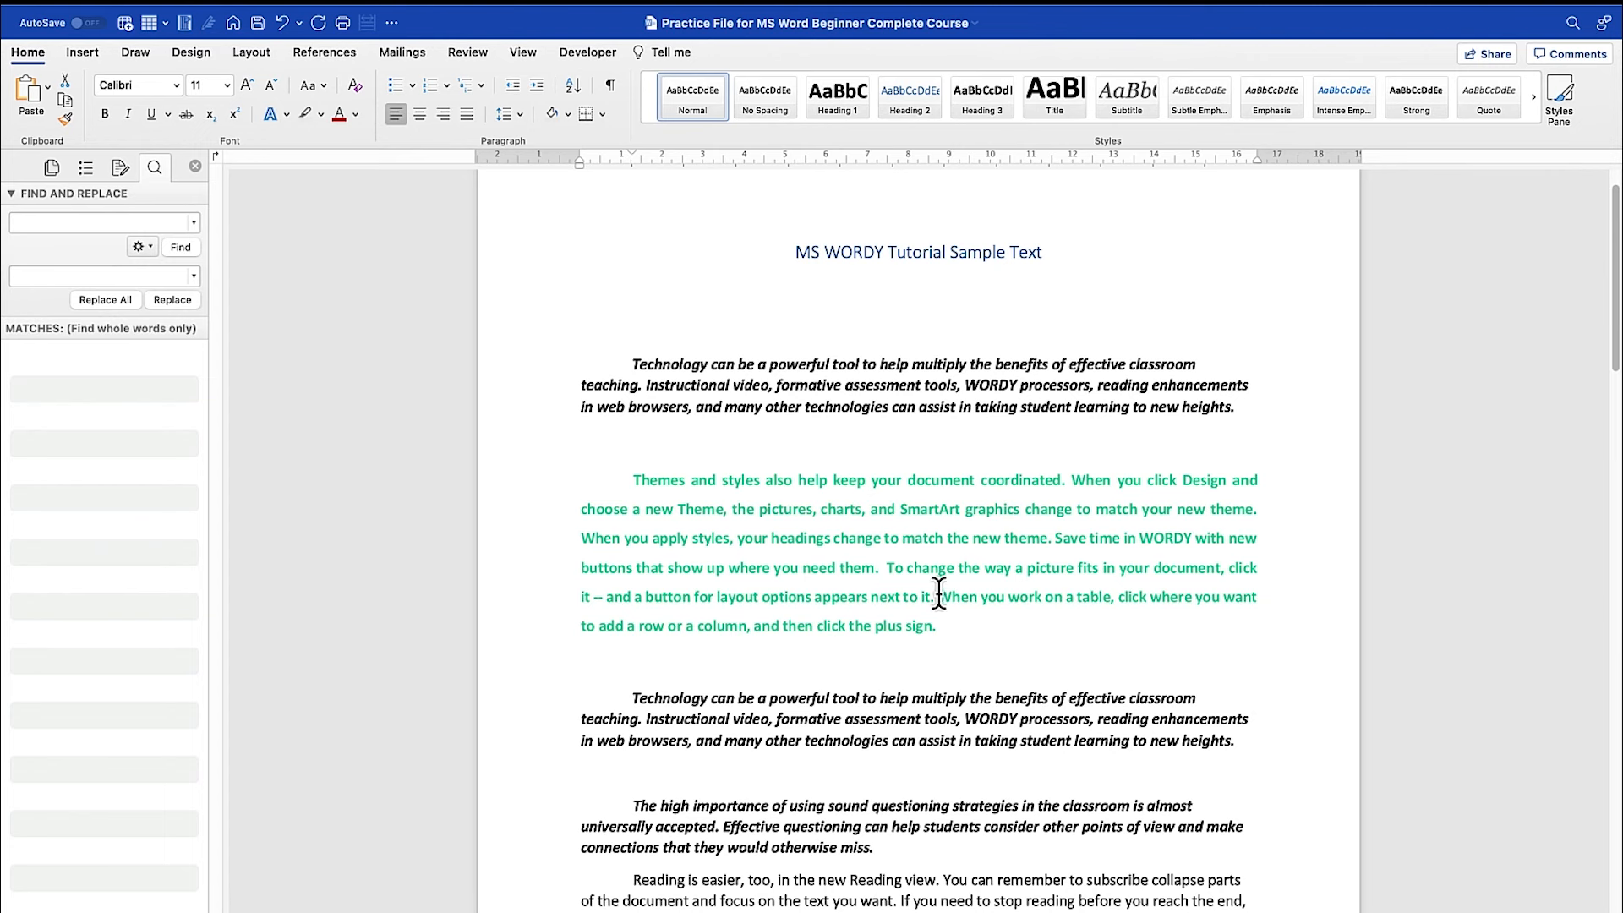
scroll(946, 610, down, 2)
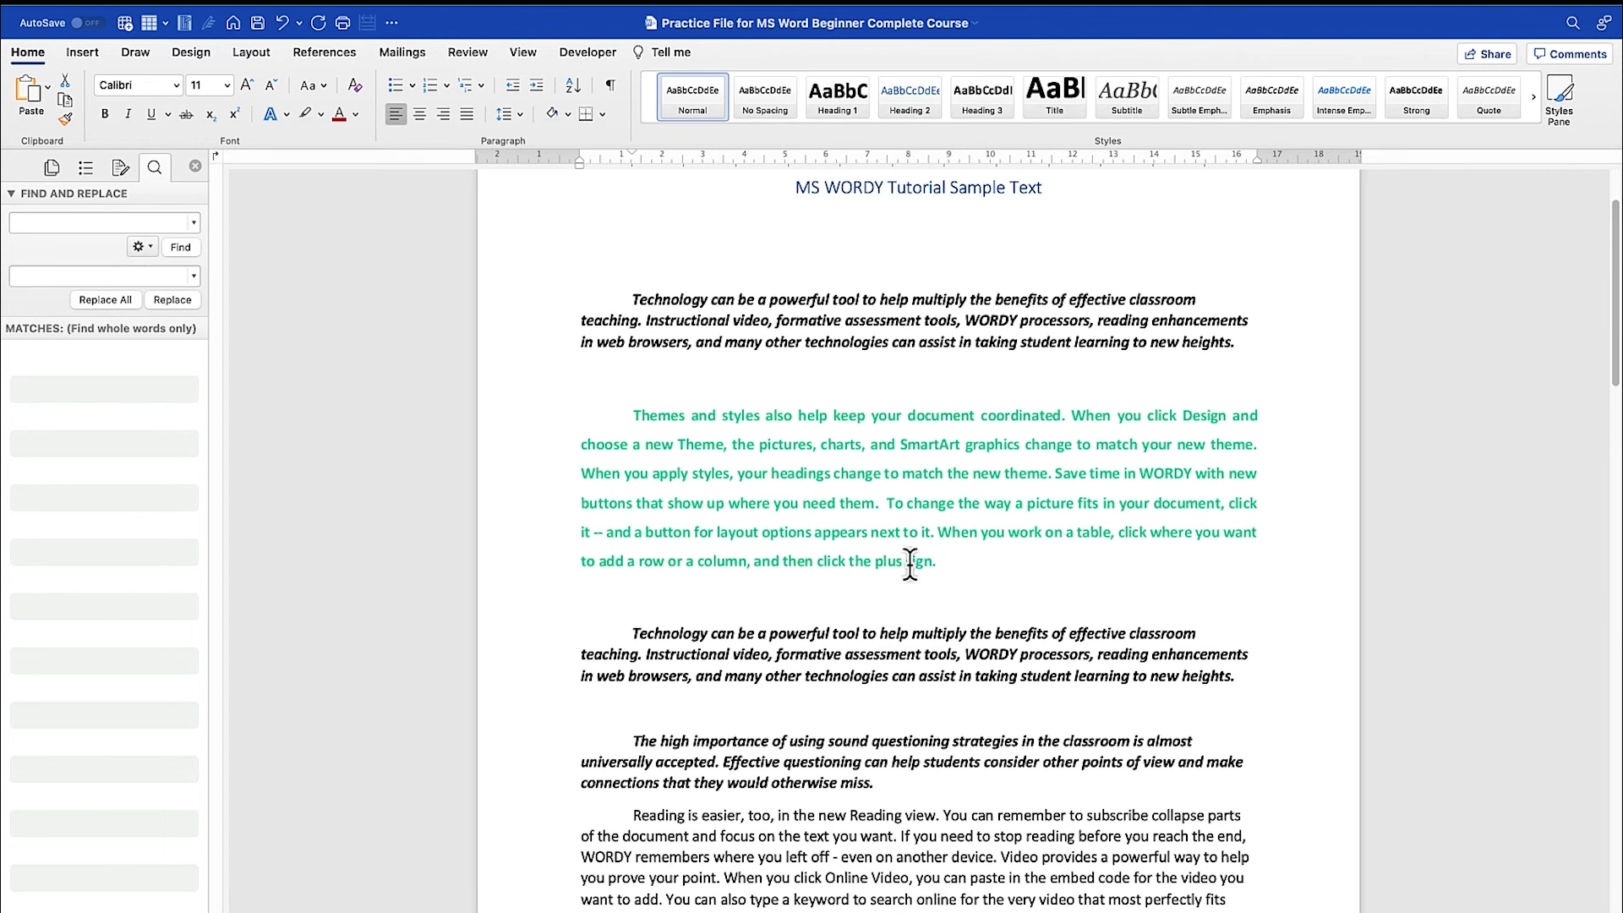
scroll(908, 548, down, 5)
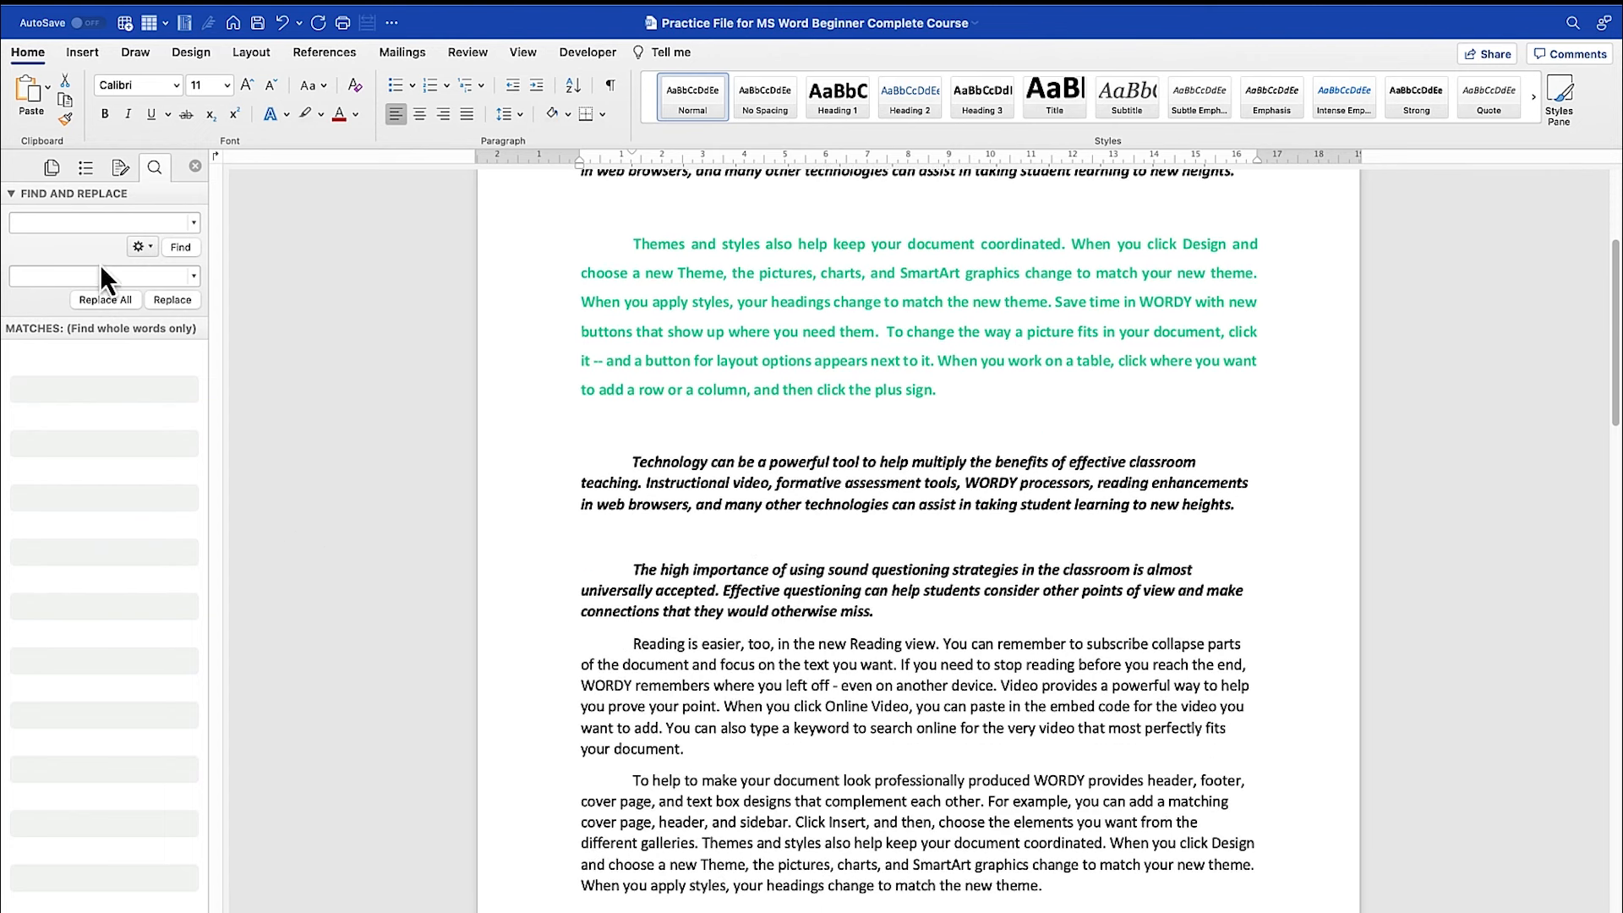
Search the document for "WORDY" in the Find and Replace sidebar and look over the highlighted matches.
click(92, 222)
text(WORDY)
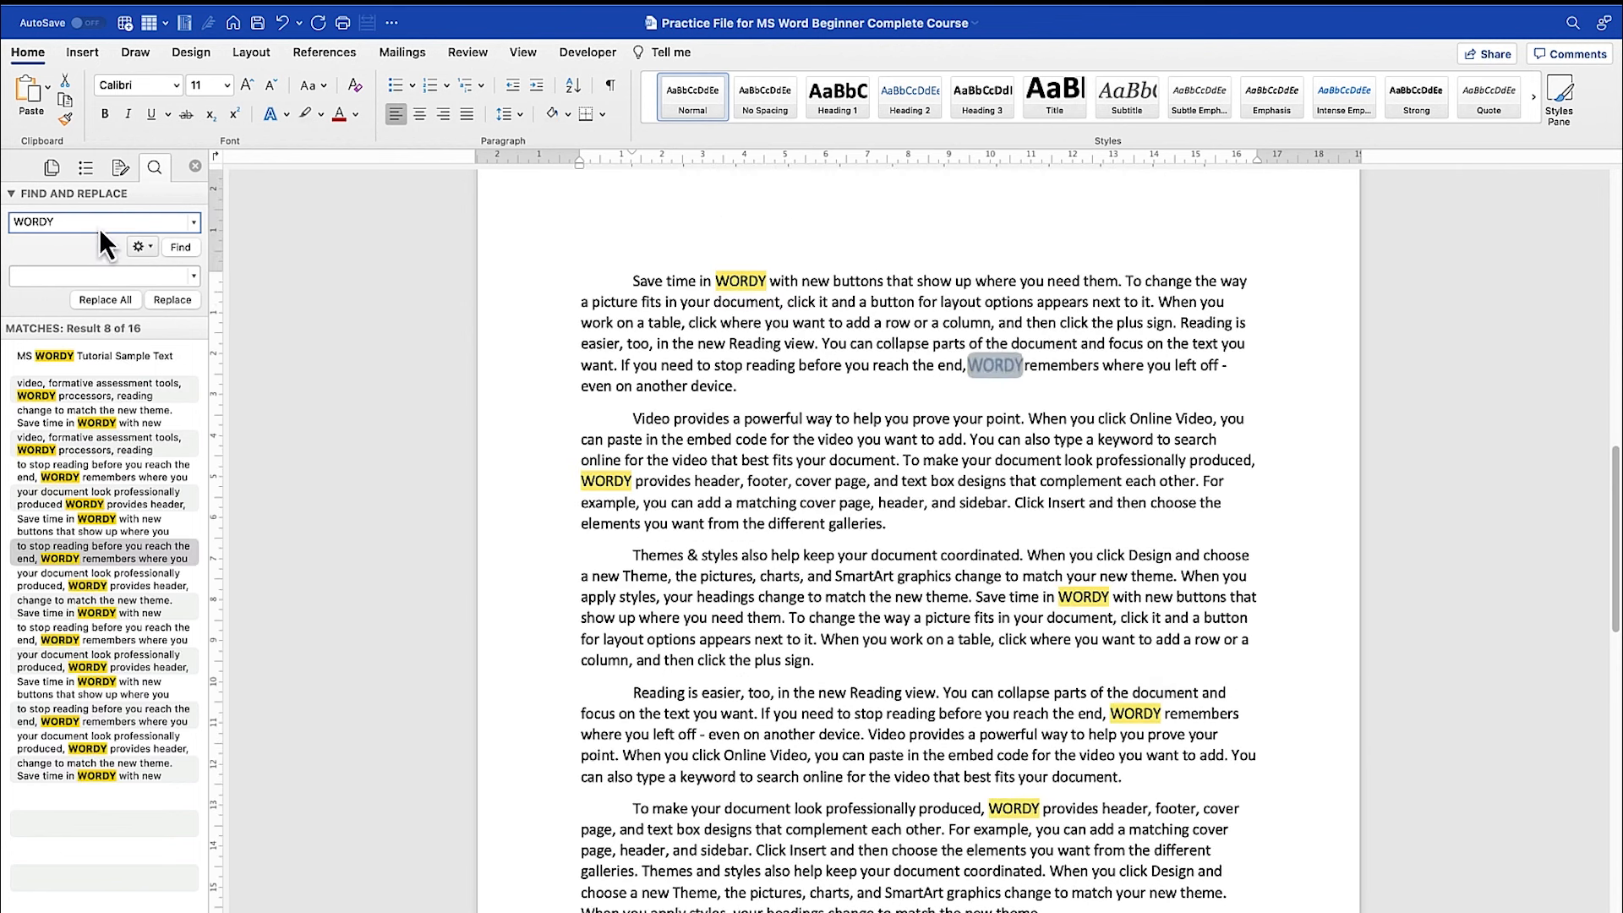
click(52, 277)
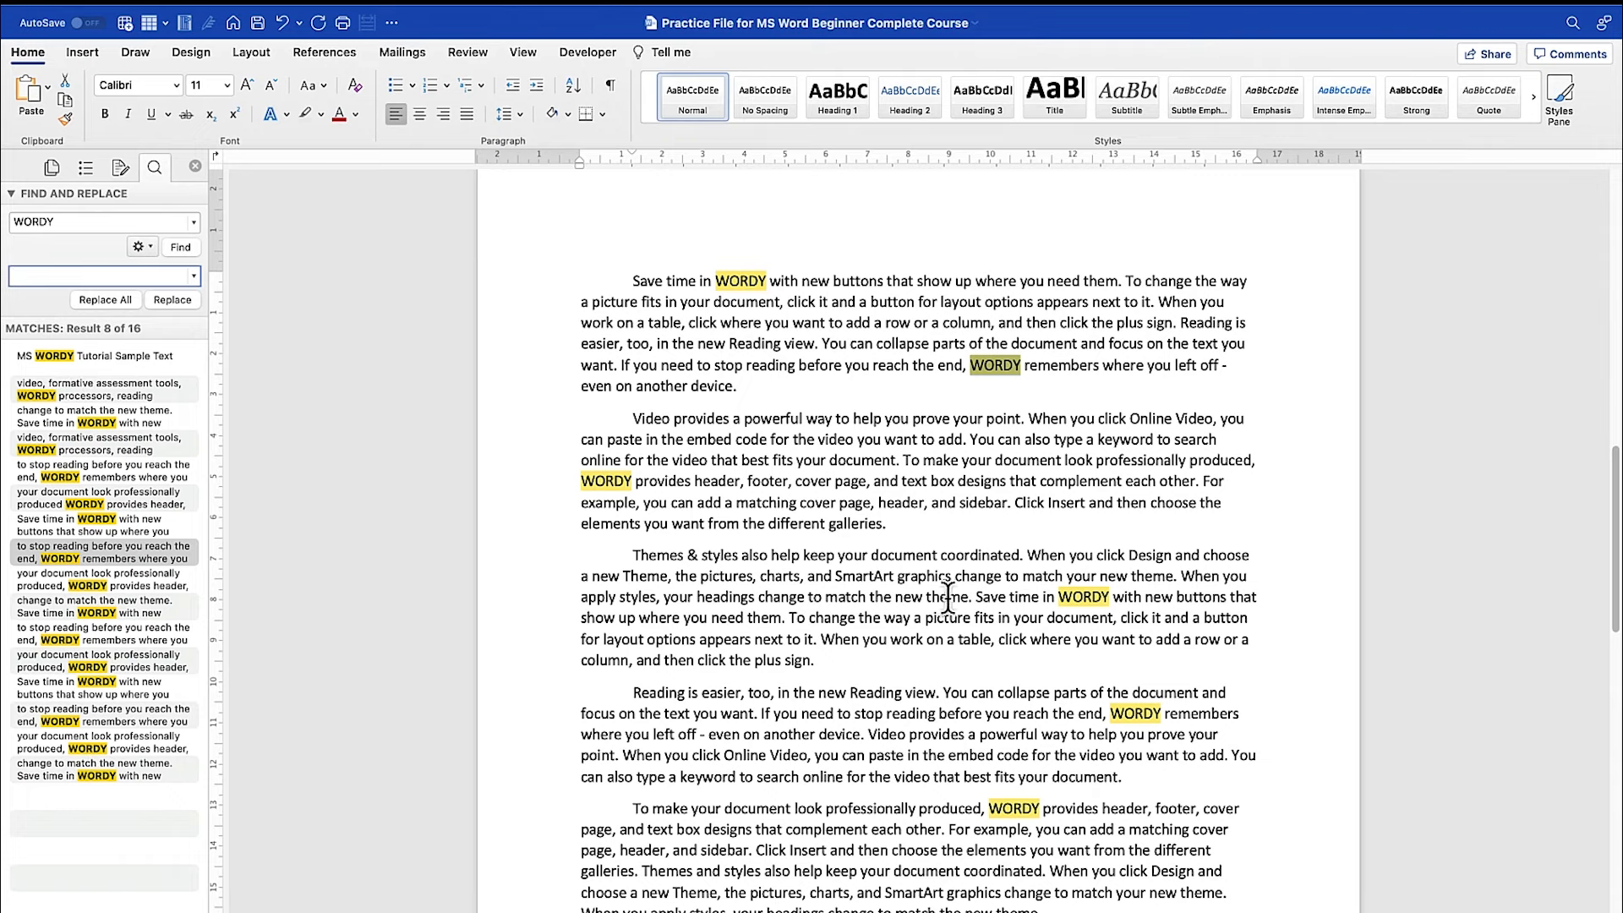
scroll(941, 594, down, 15)
scroll(938, 591, up, 20)
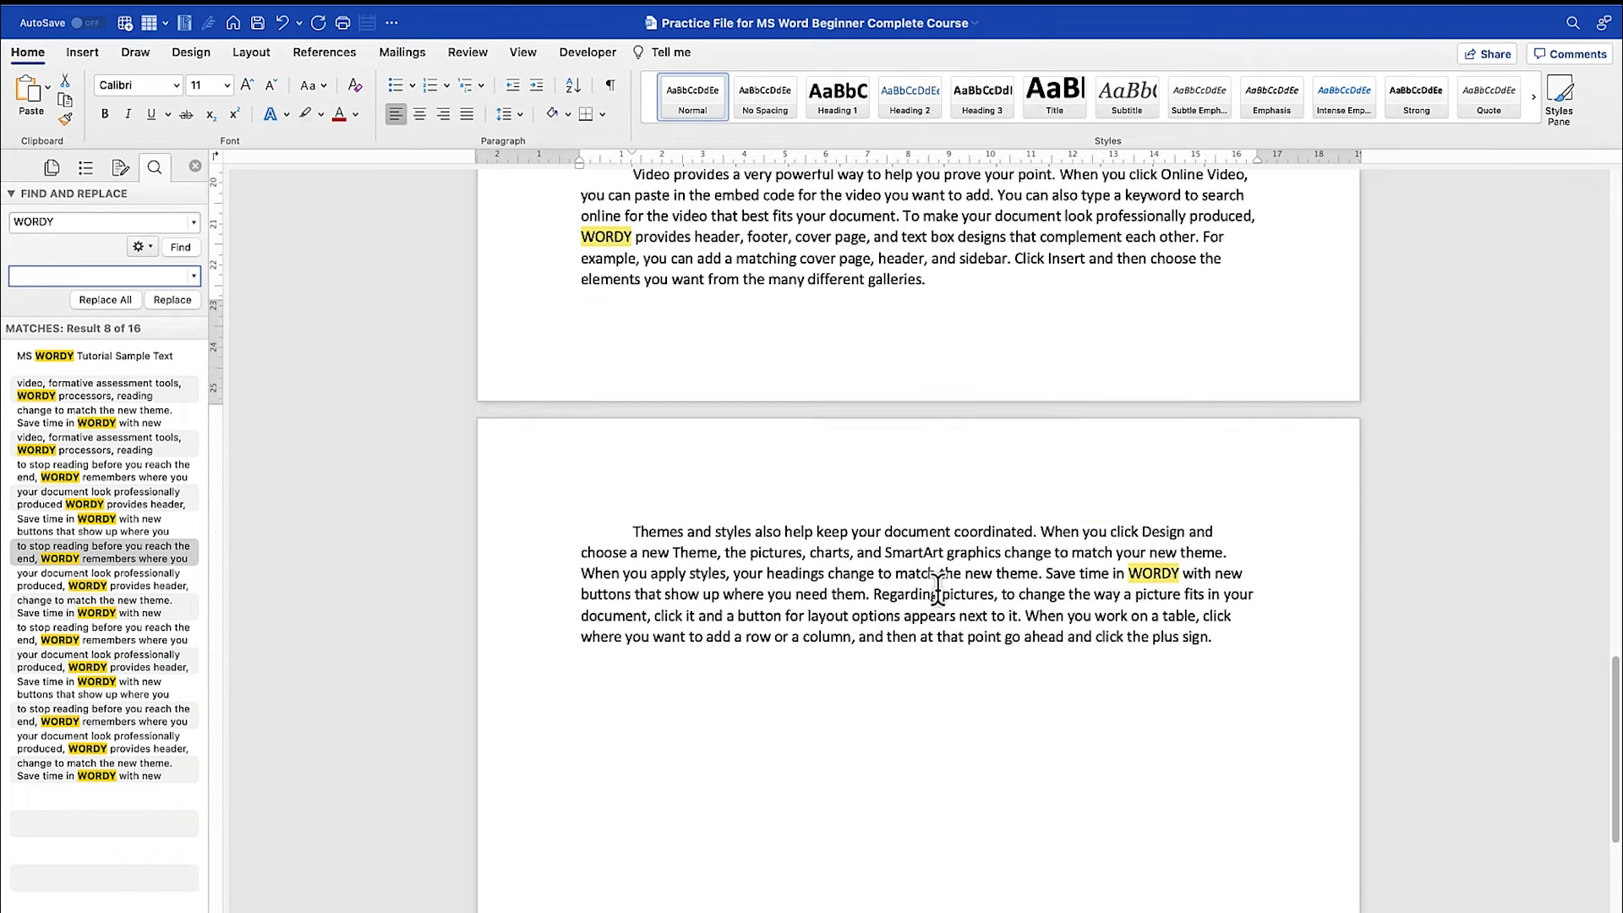
scroll(856, 585, up, 2)
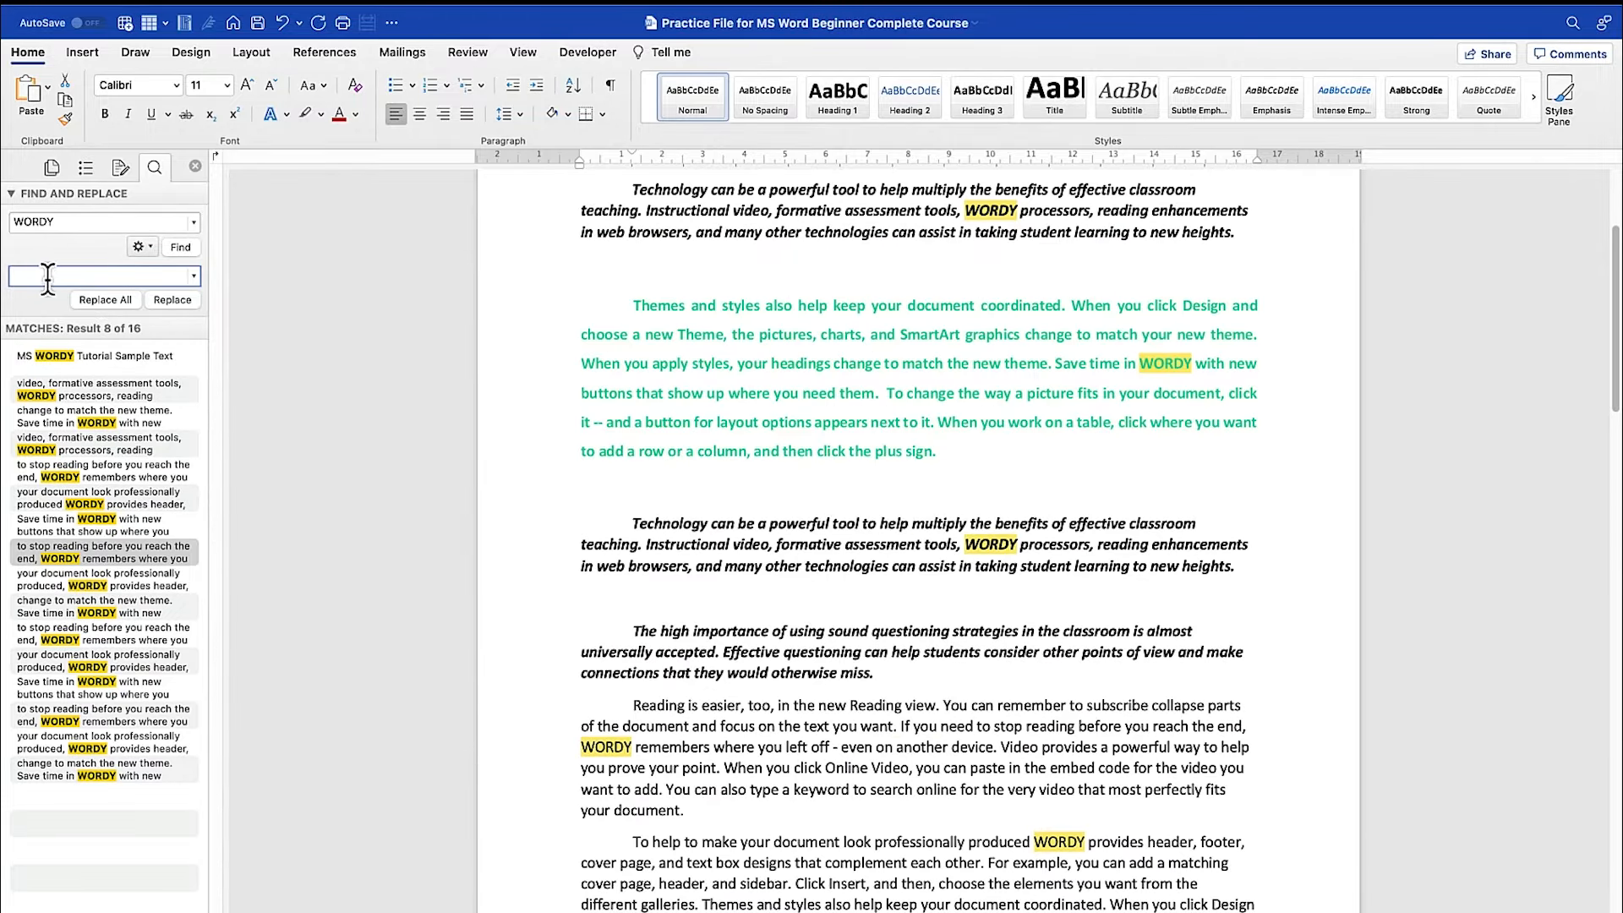
Jump to several individual matches of "WORDY" from the list of search results.
click(34, 394)
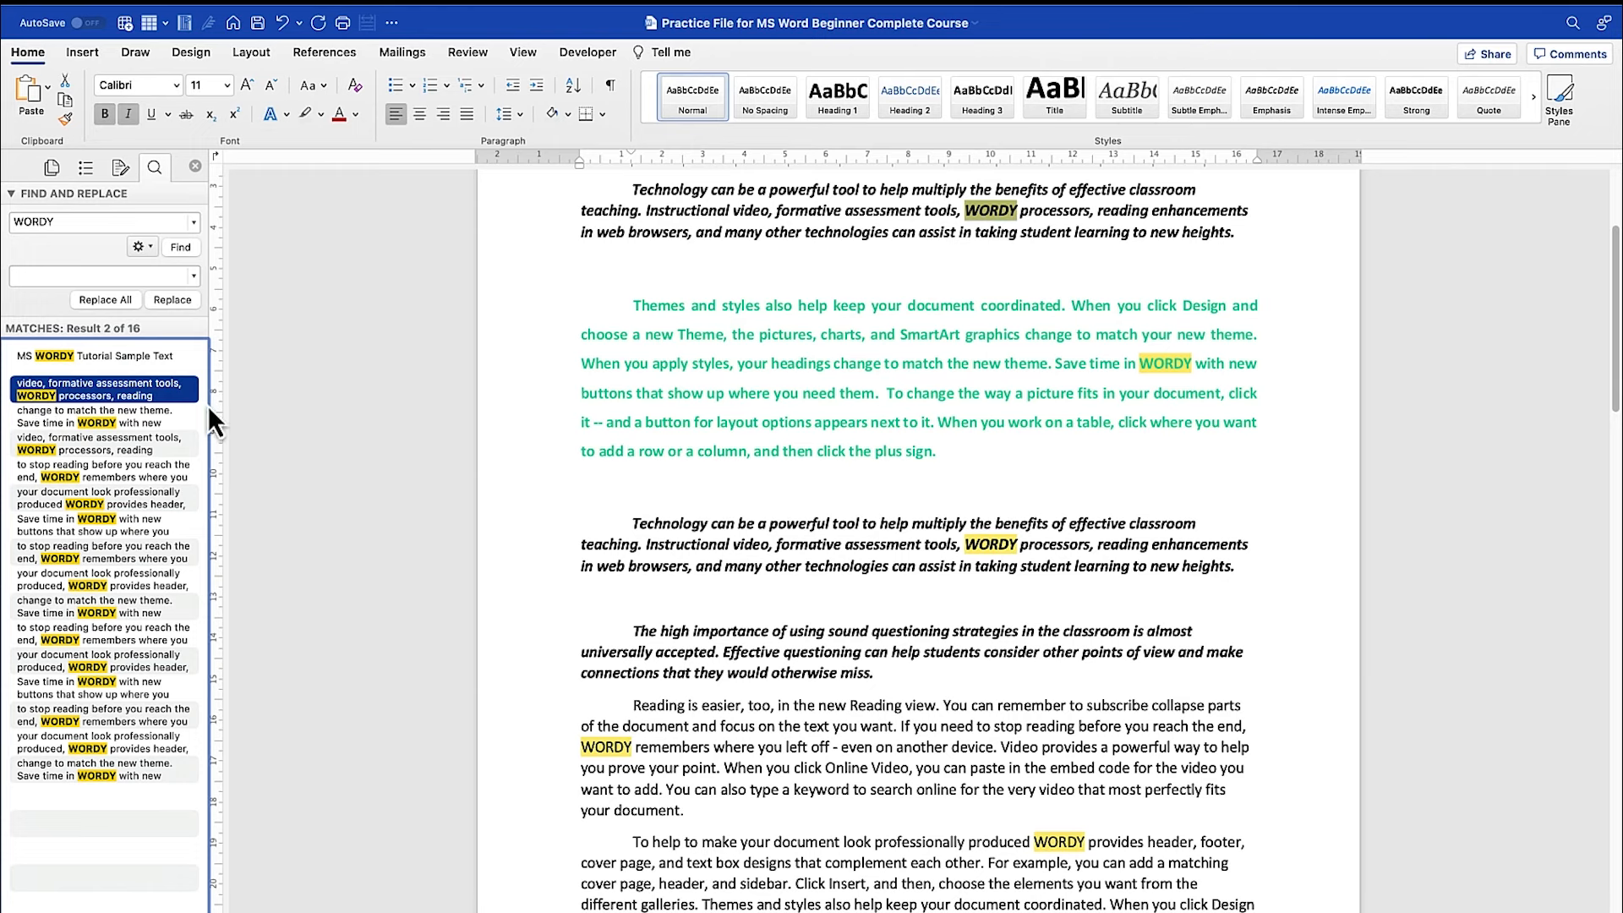
click(95, 421)
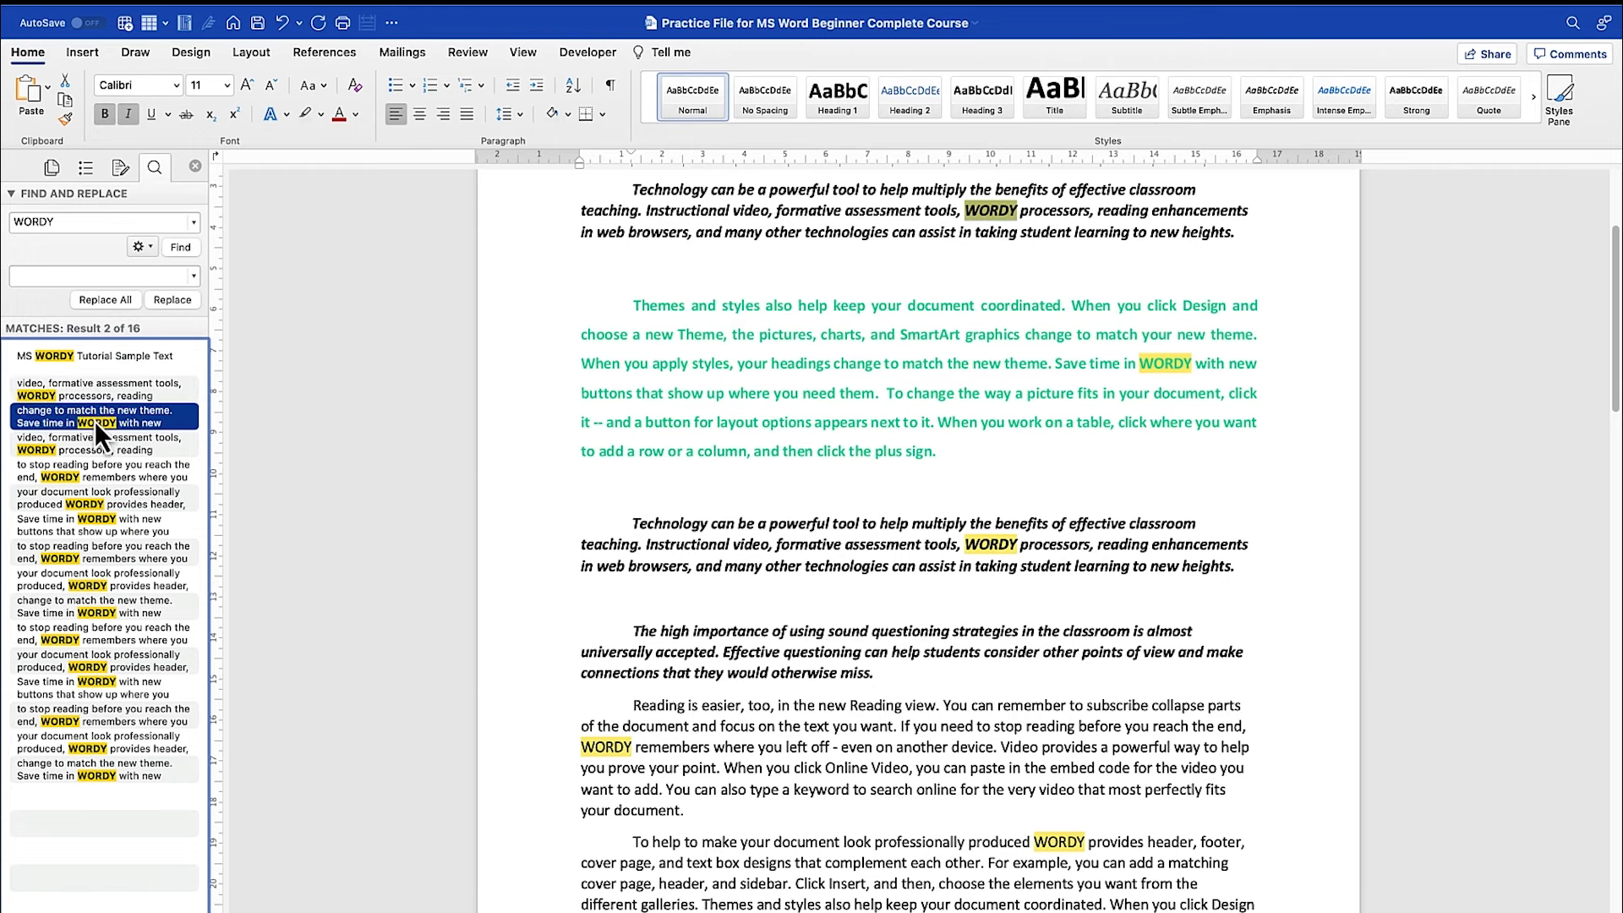
click(59, 476)
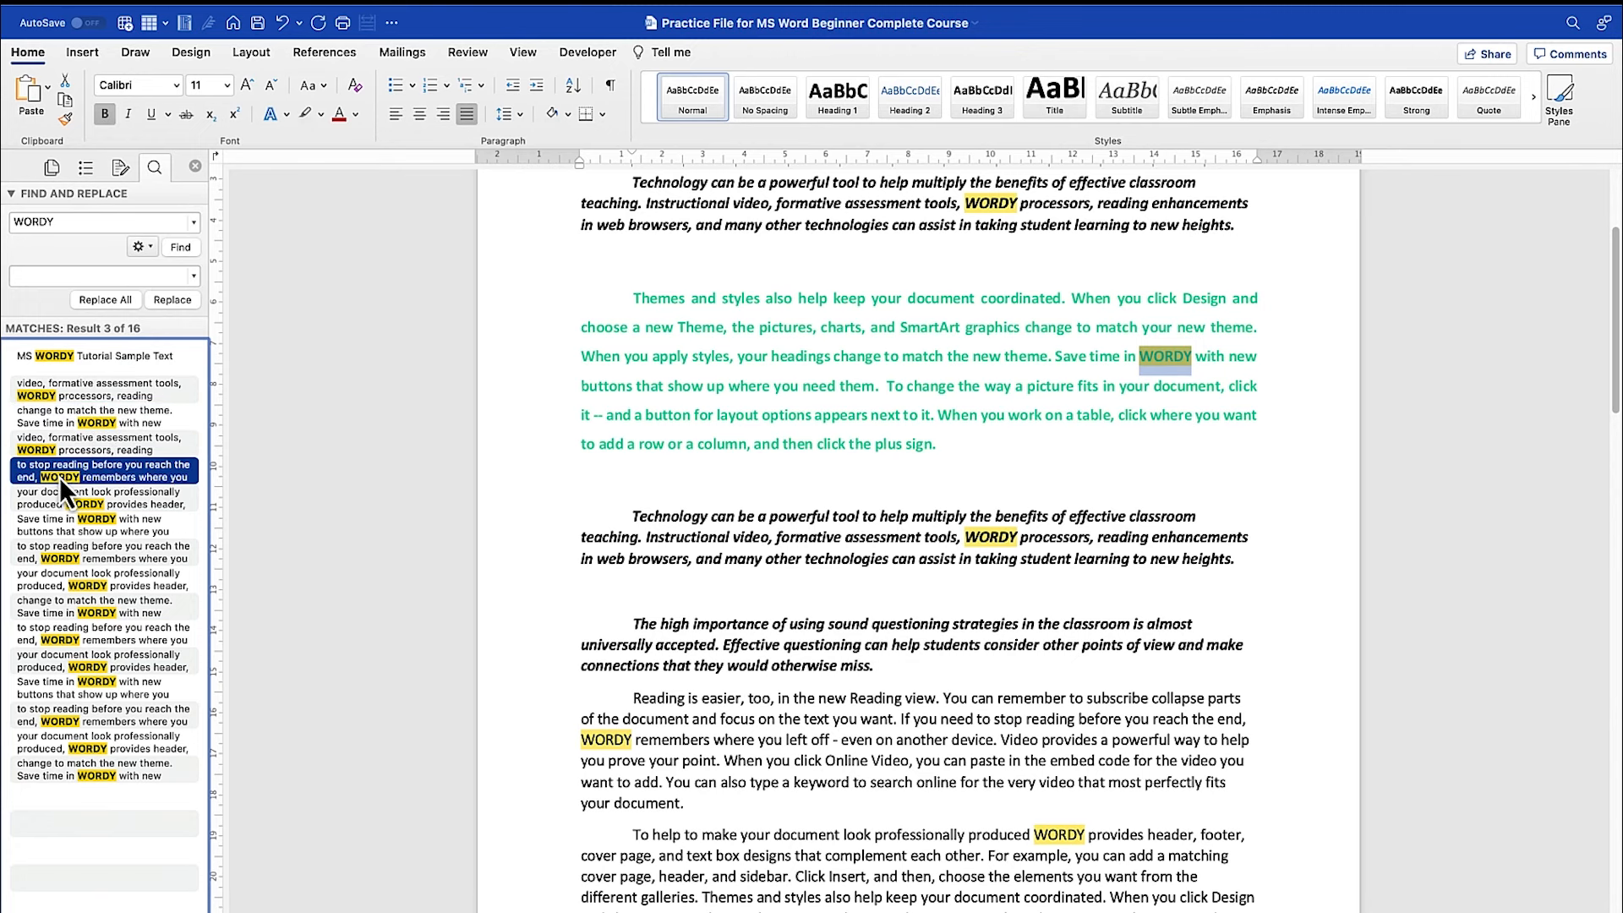
click(84, 505)
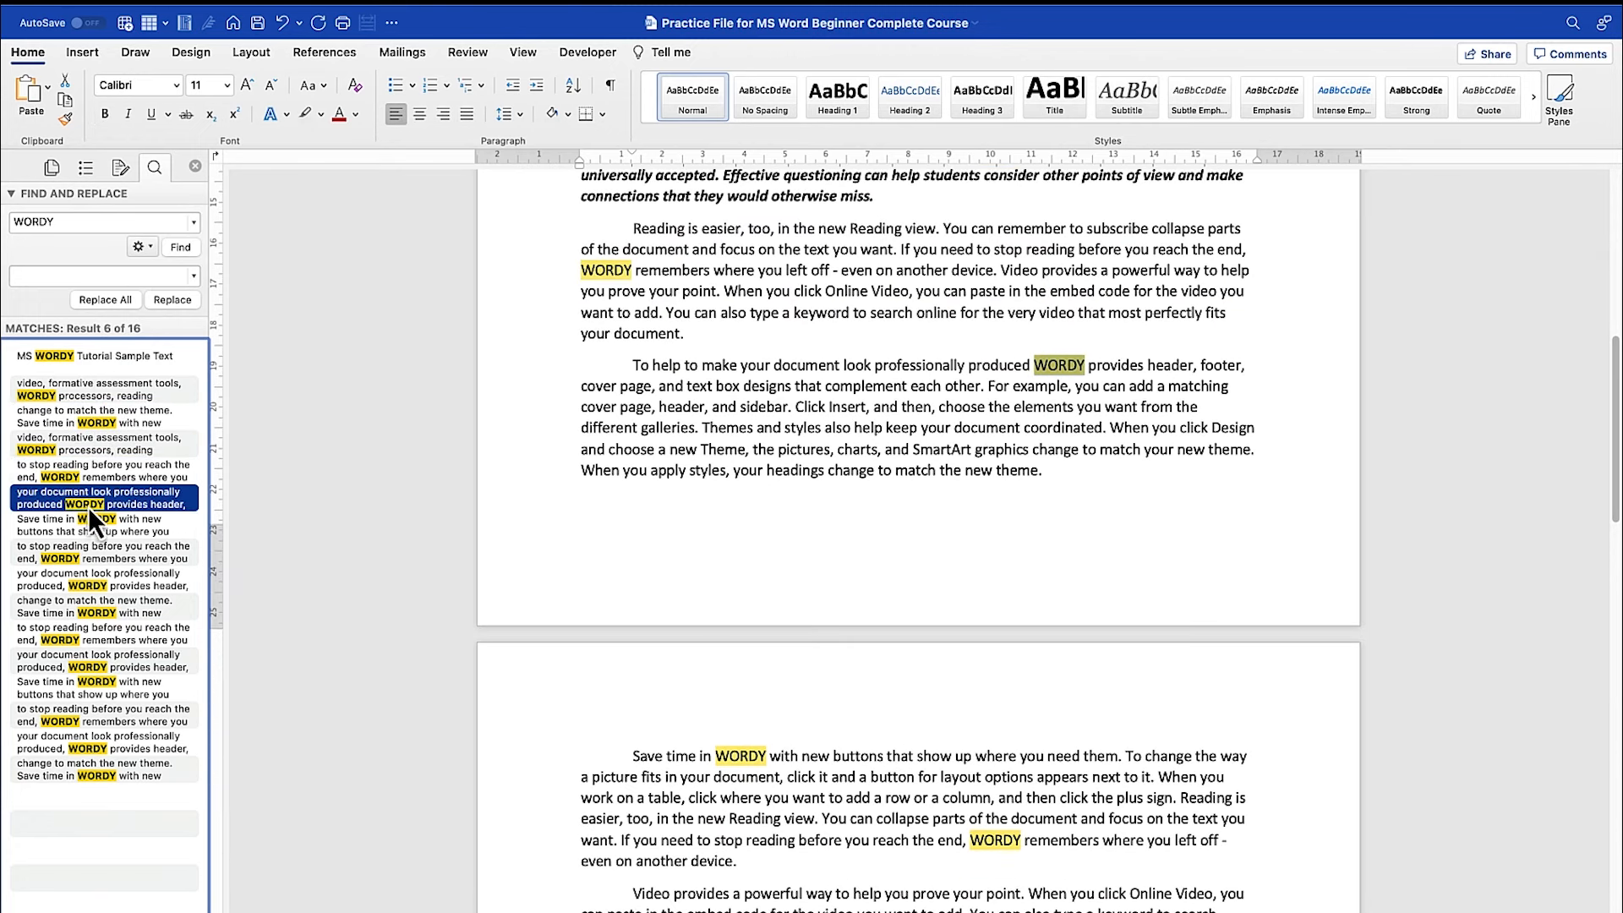
click(69, 553)
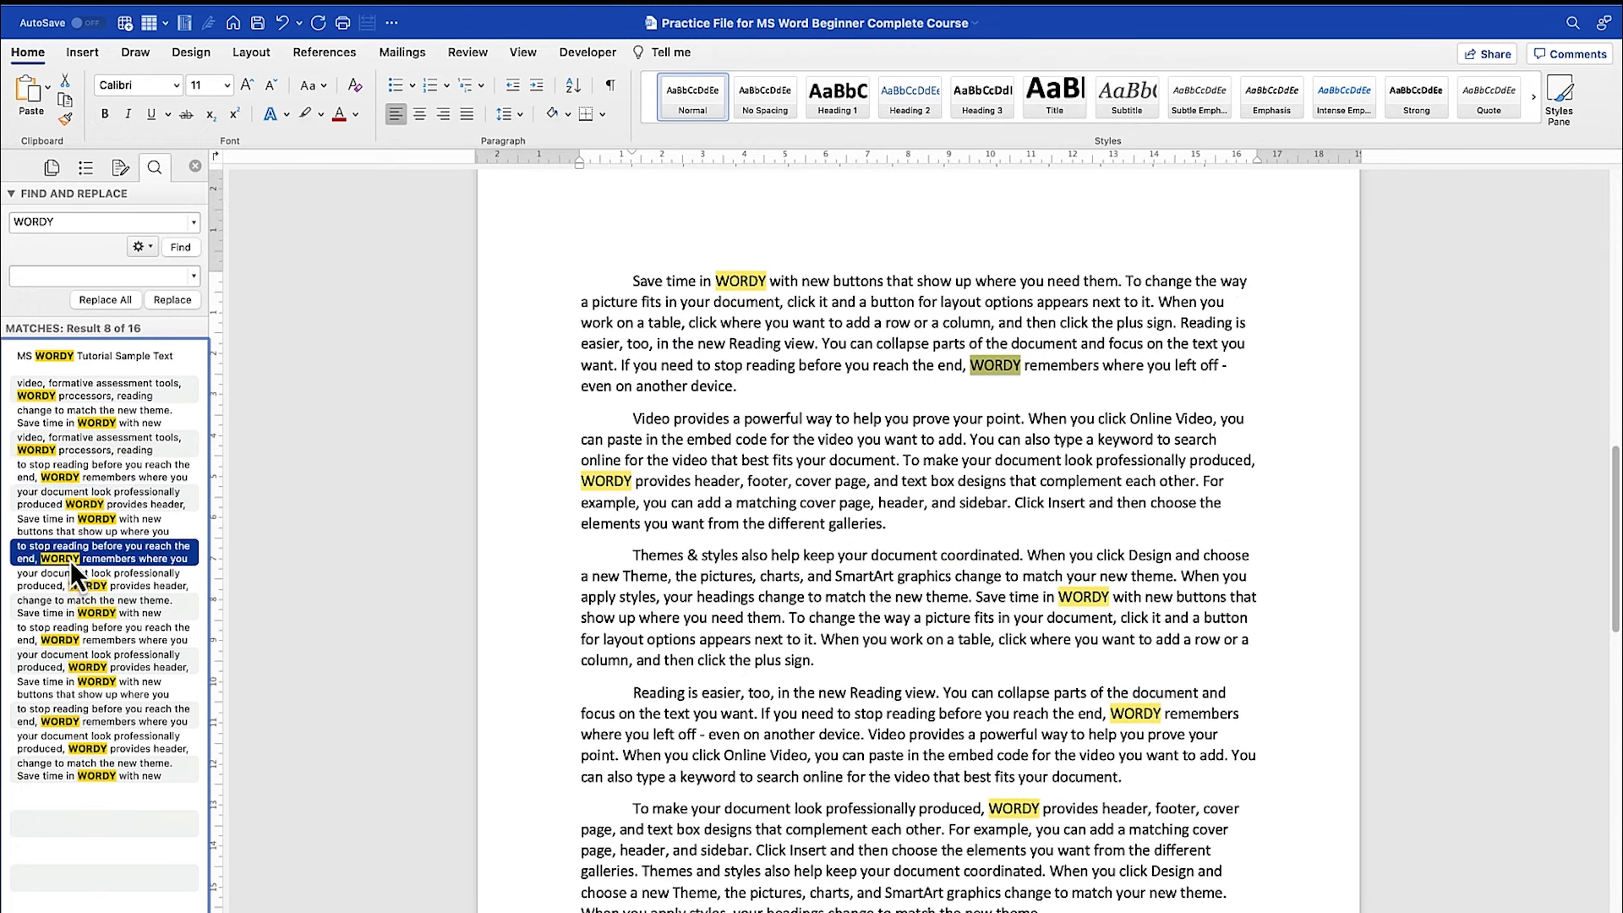
Replace every "WORDY" in the document with "WORD" and review the replaced text in the opening paragraphs.
click(97, 274)
text(WORD)
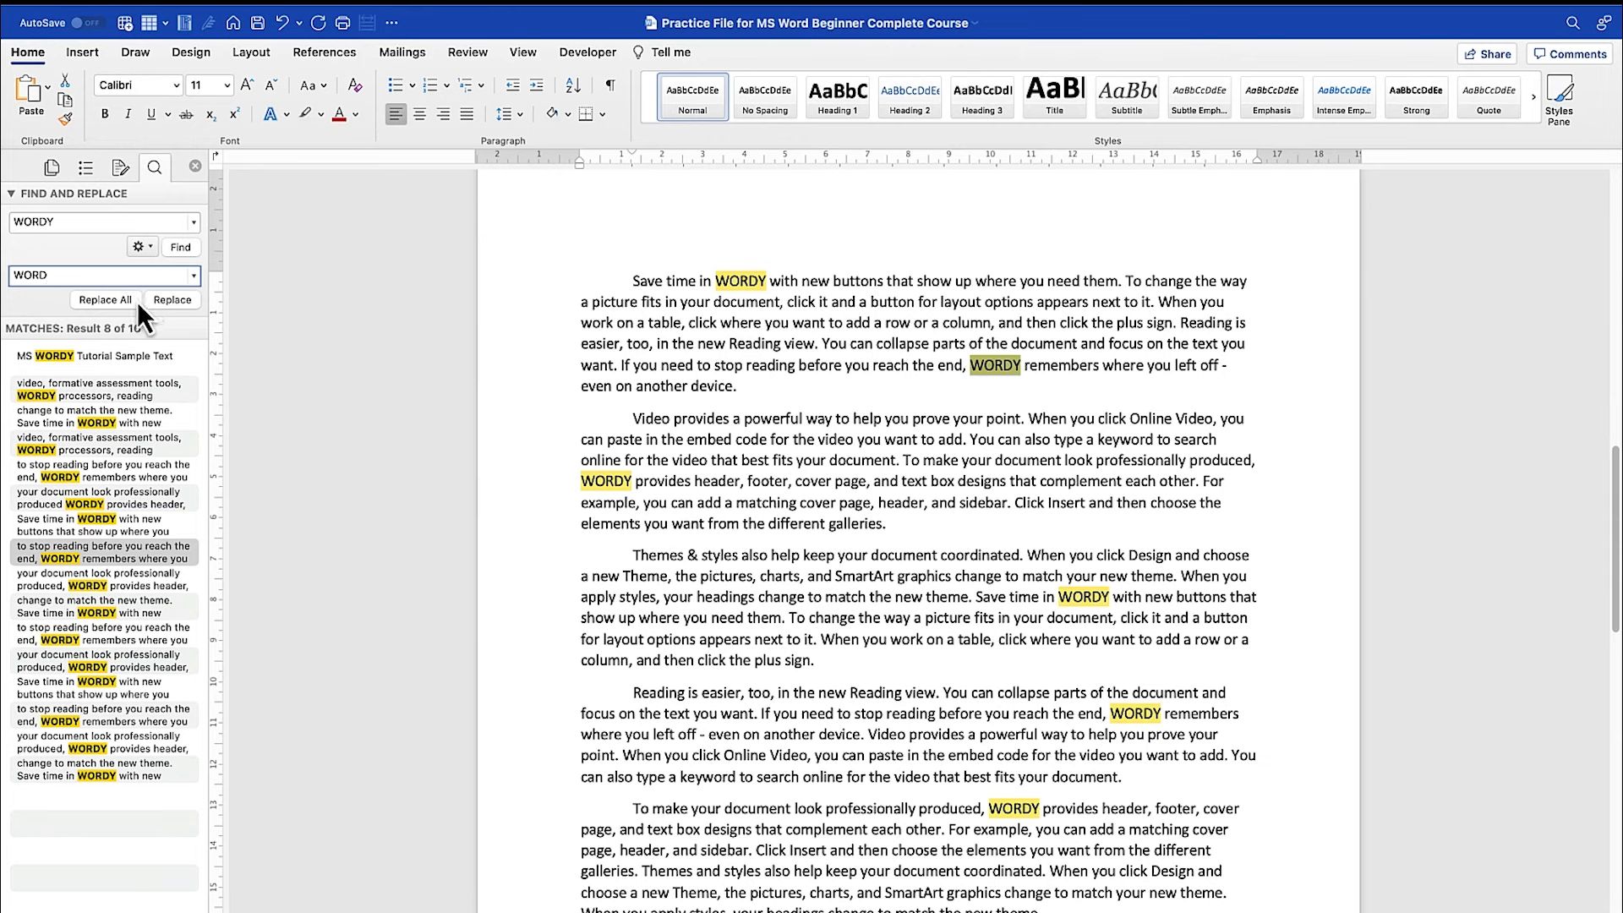
click(113, 301)
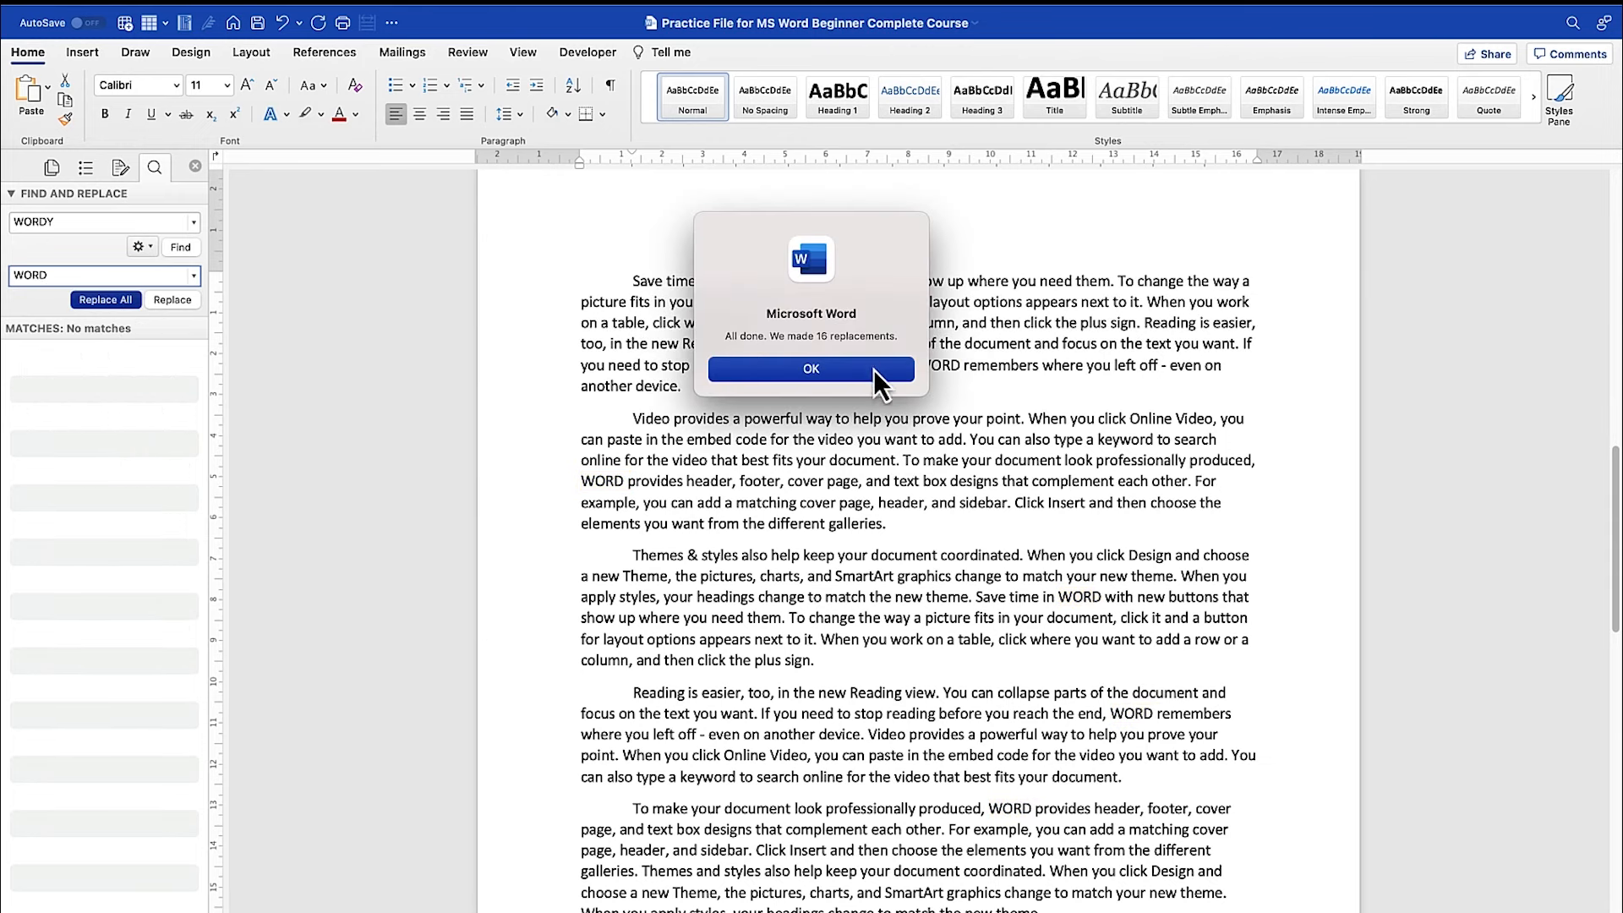
click(850, 373)
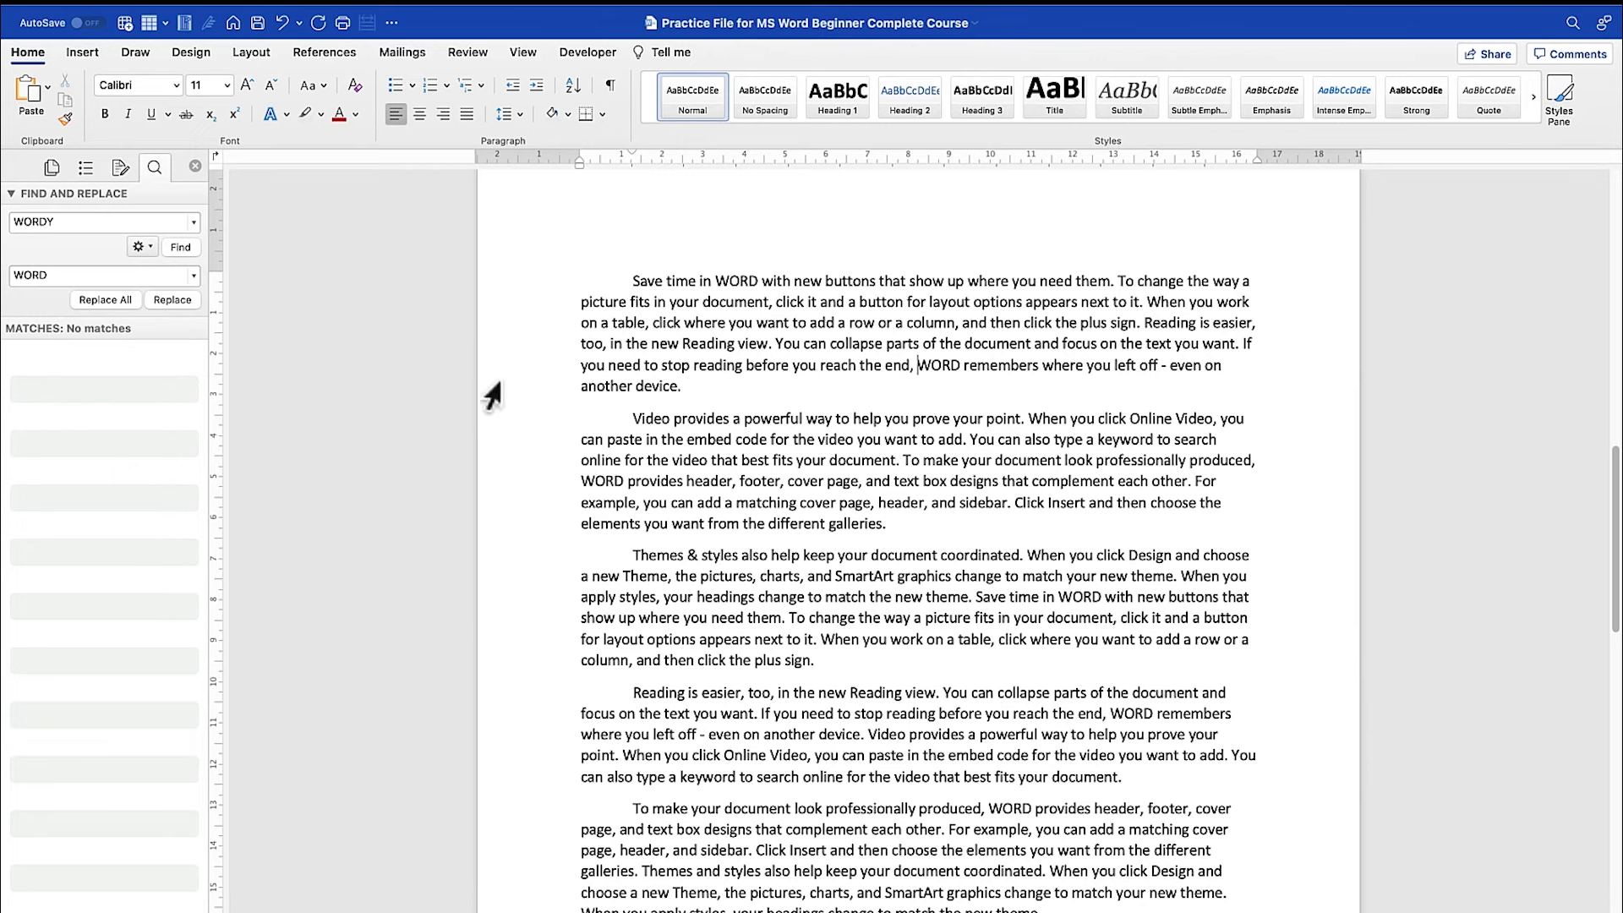
scroll(898, 459, up, 15)
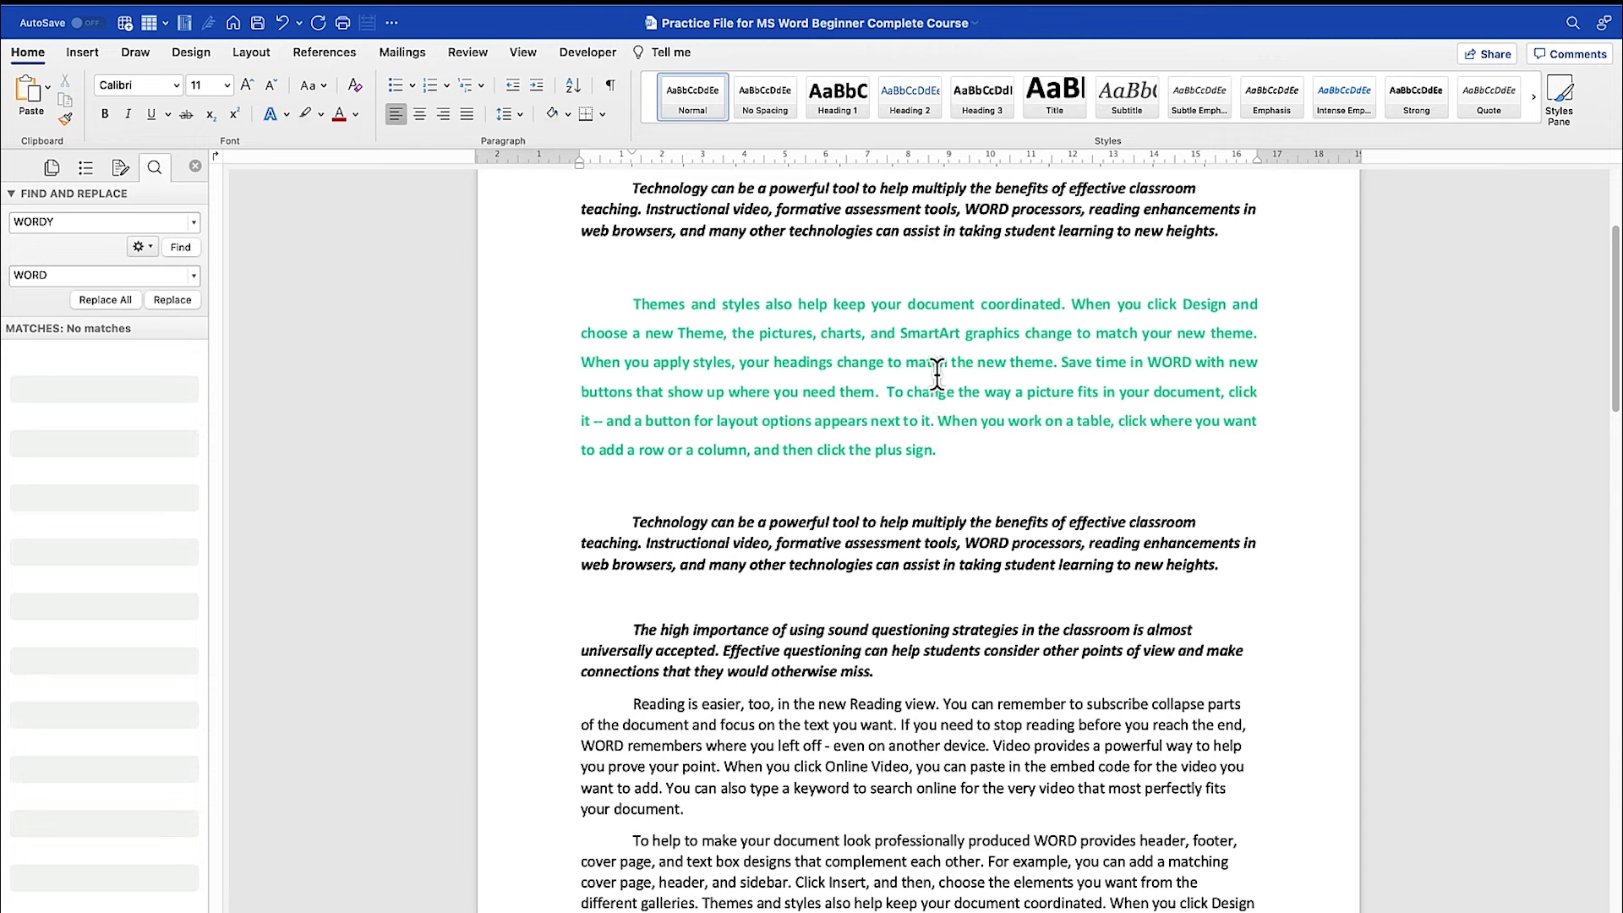
Search the document for "TABLE" and go through each match in the results list.
drag(58, 223, 7, 223)
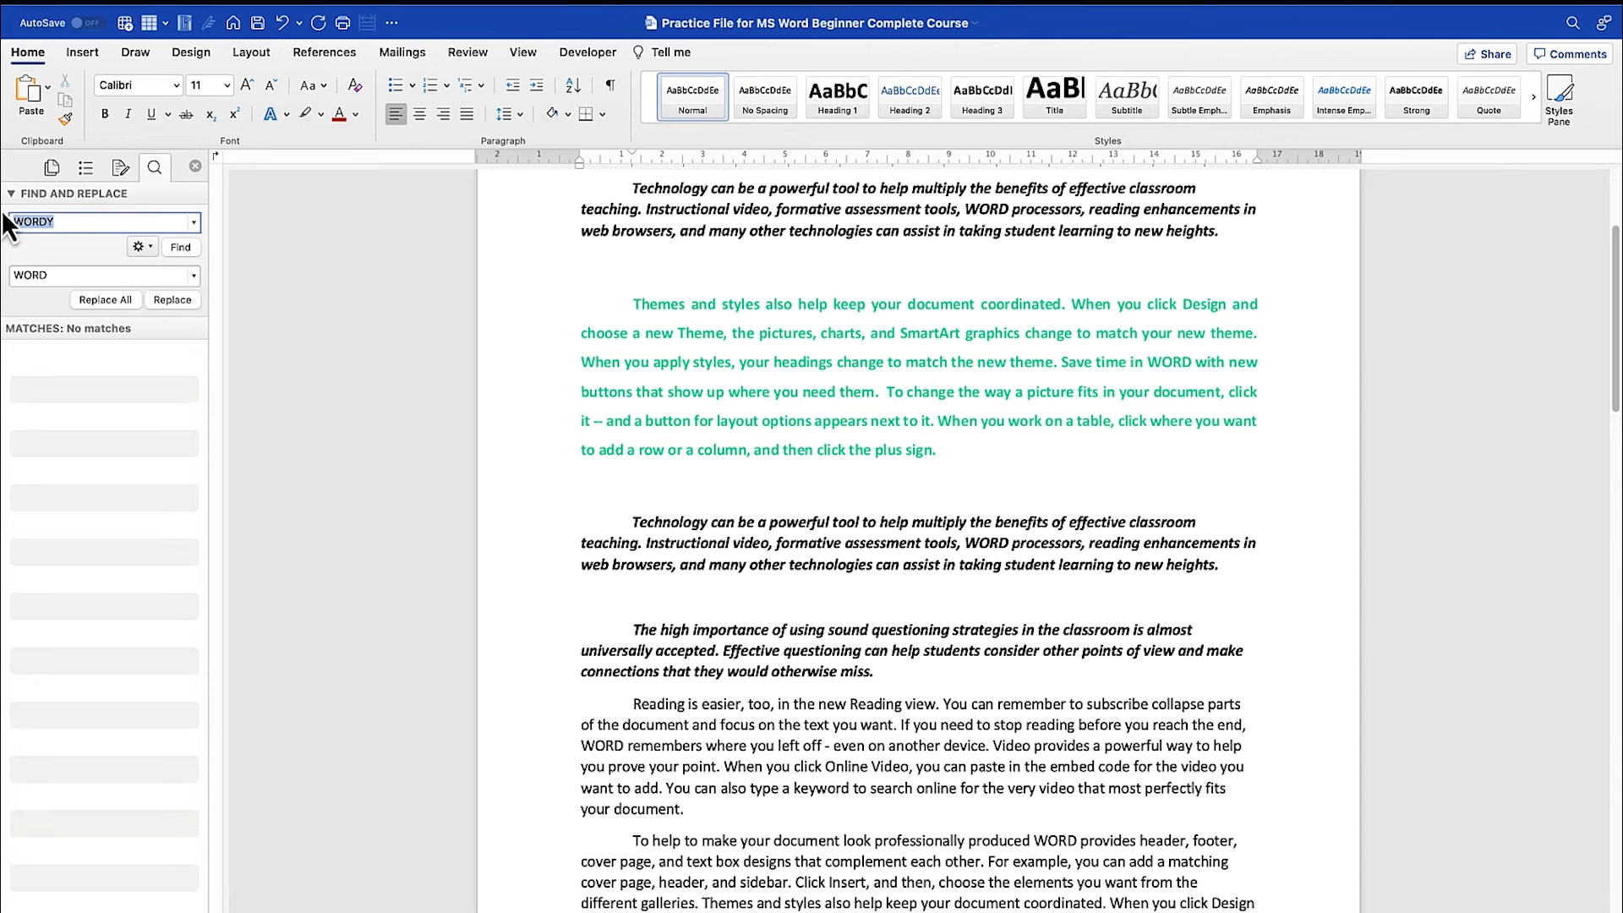
text(TABLE)
key(Return)
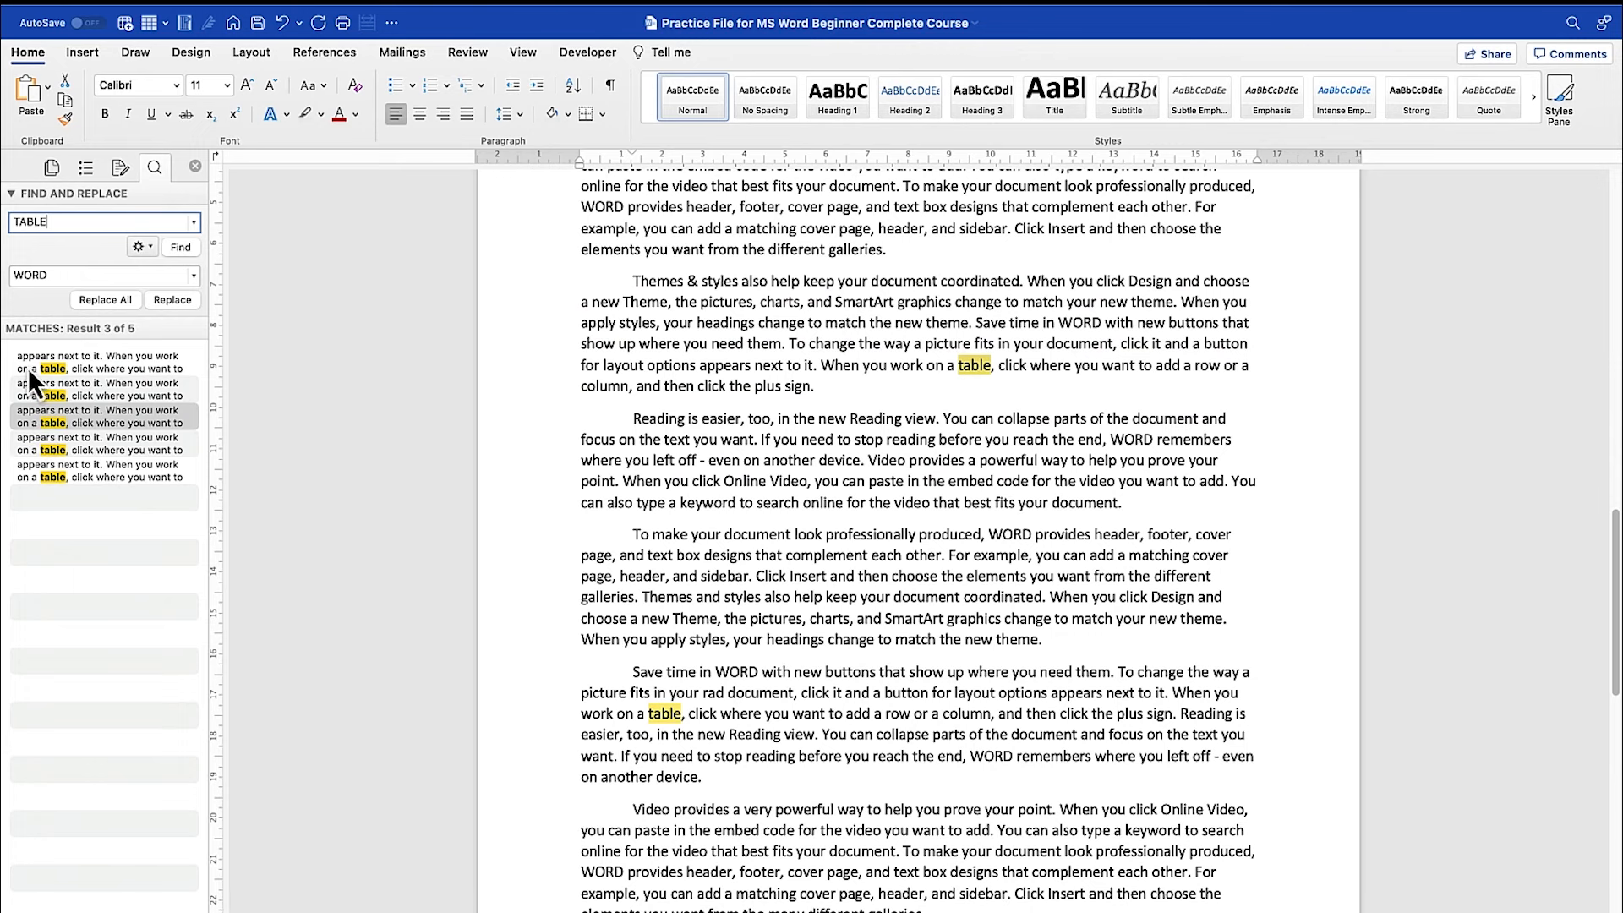
click(57, 368)
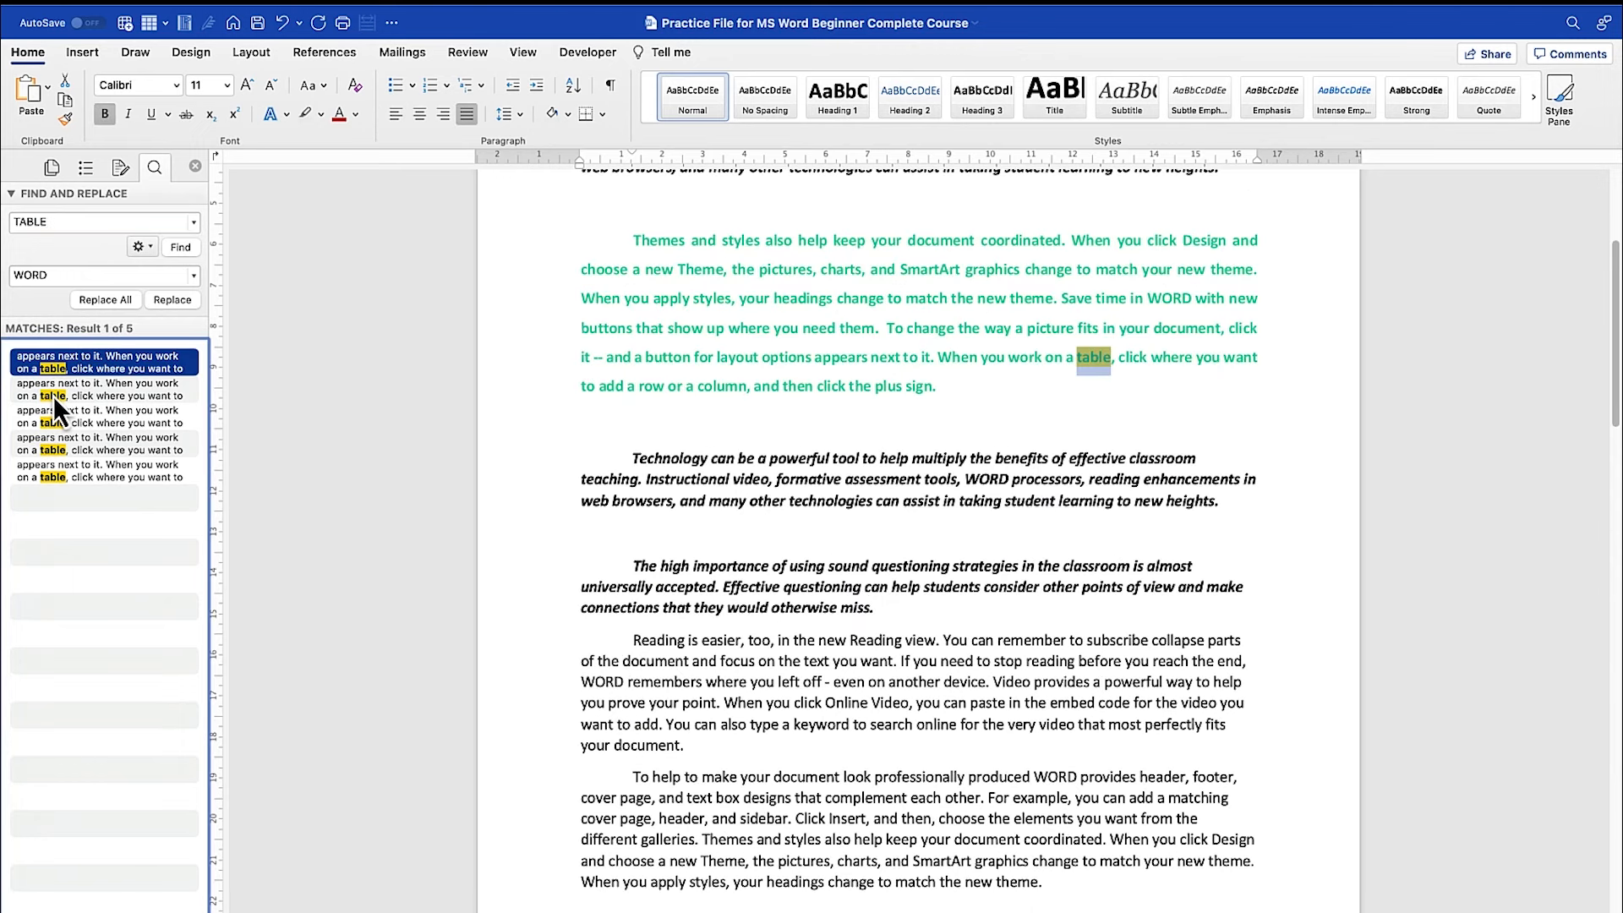
click(53, 393)
click(58, 426)
click(57, 446)
click(54, 470)
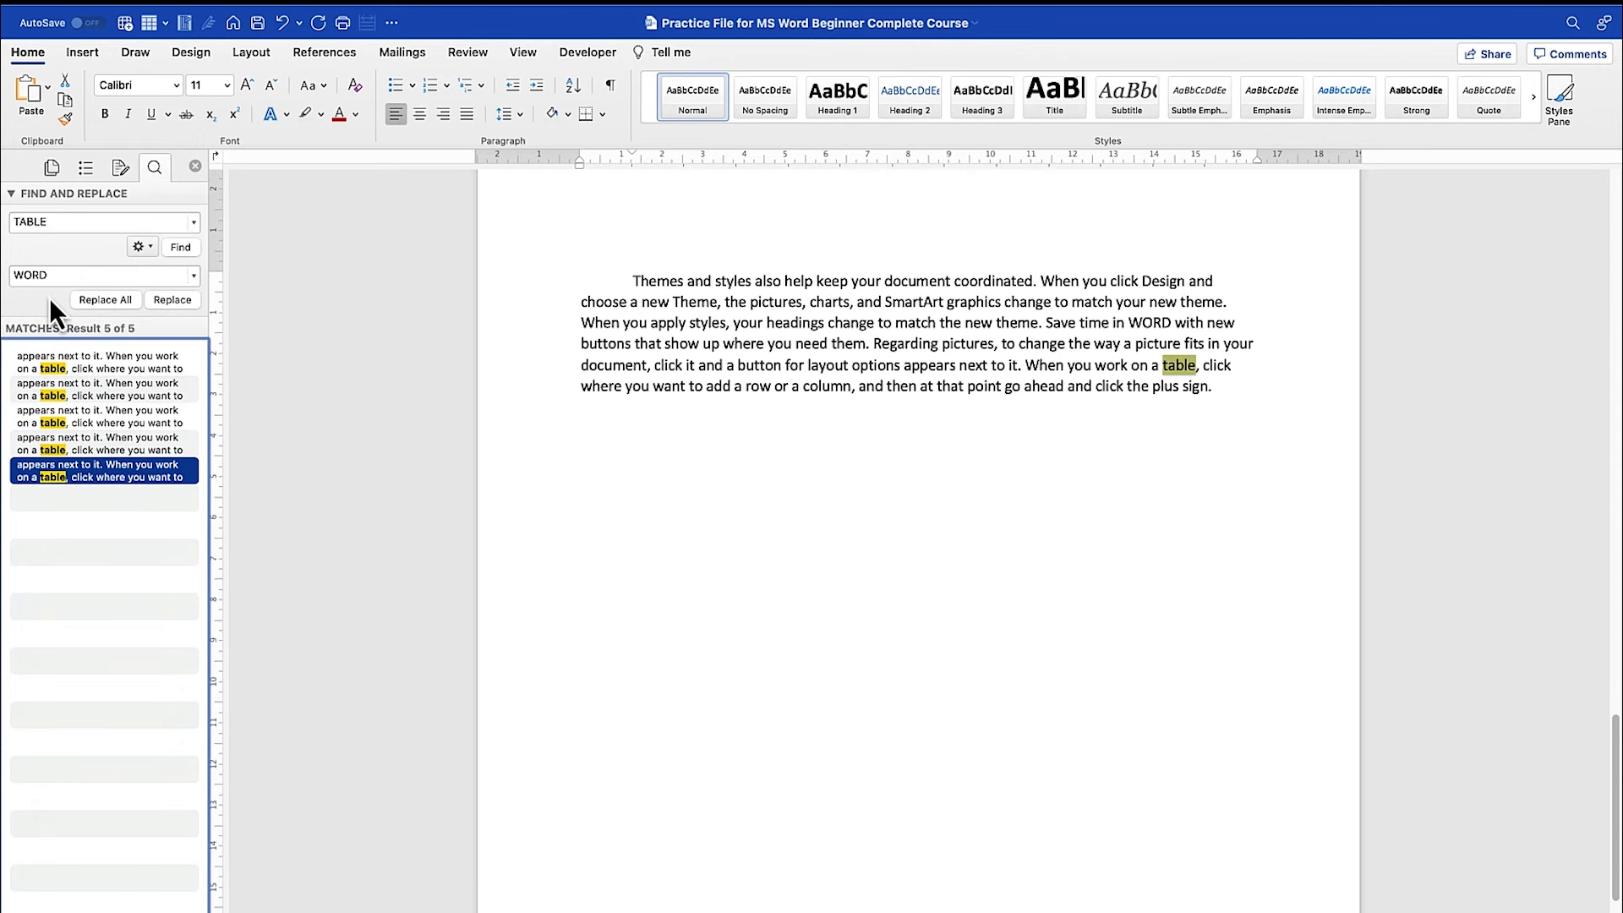
Replace every match of "TABLE" in the document with "WORD".
click(115, 301)
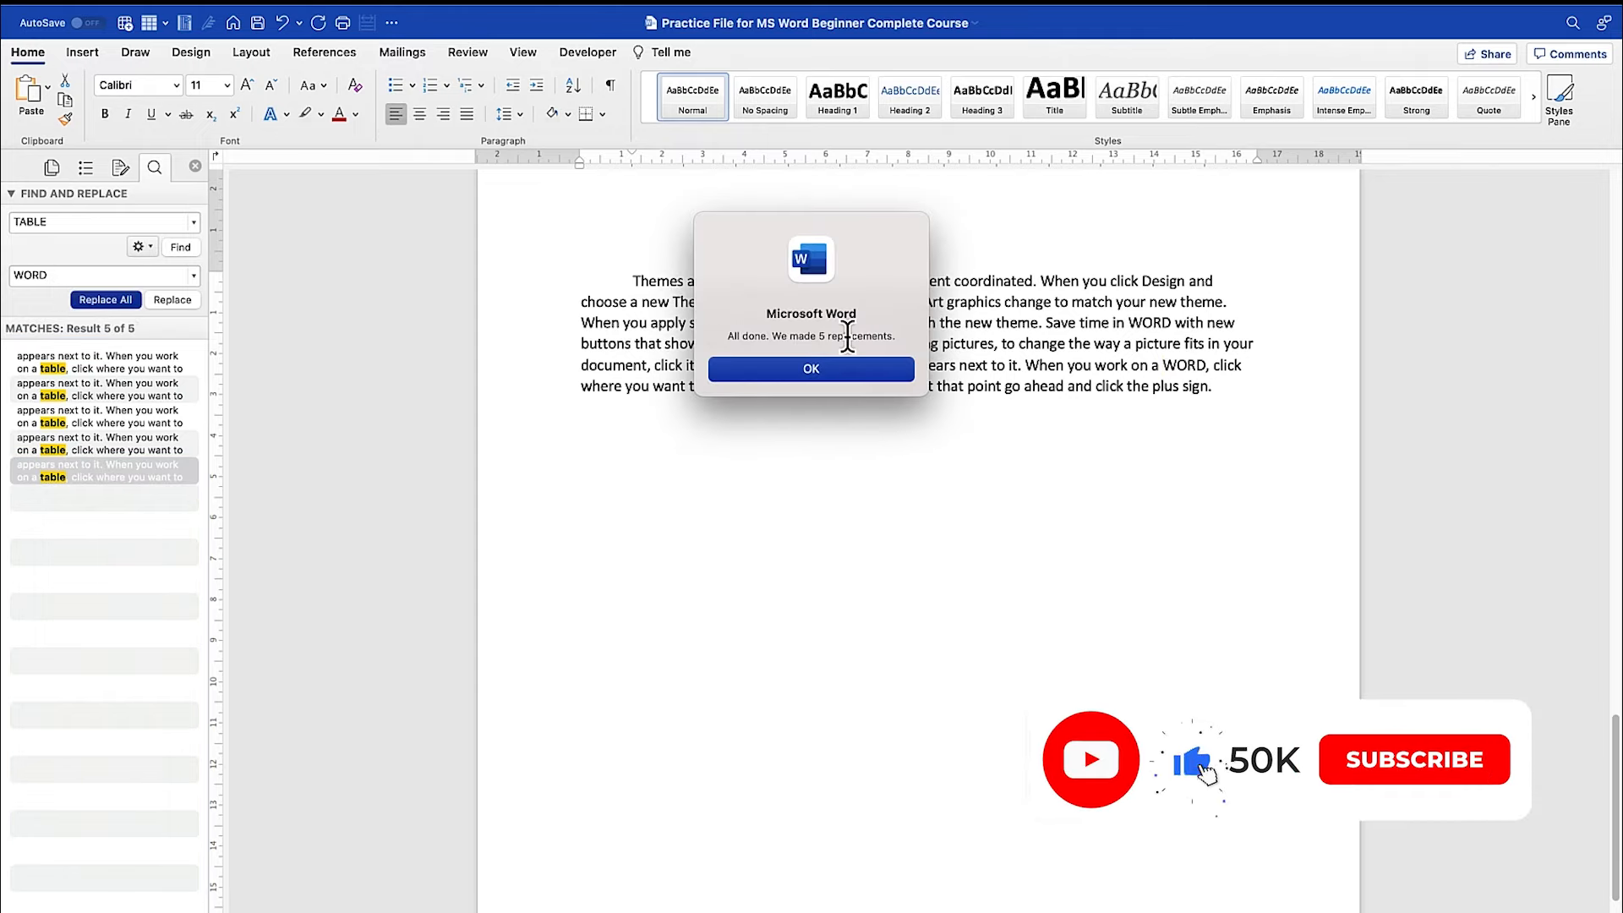